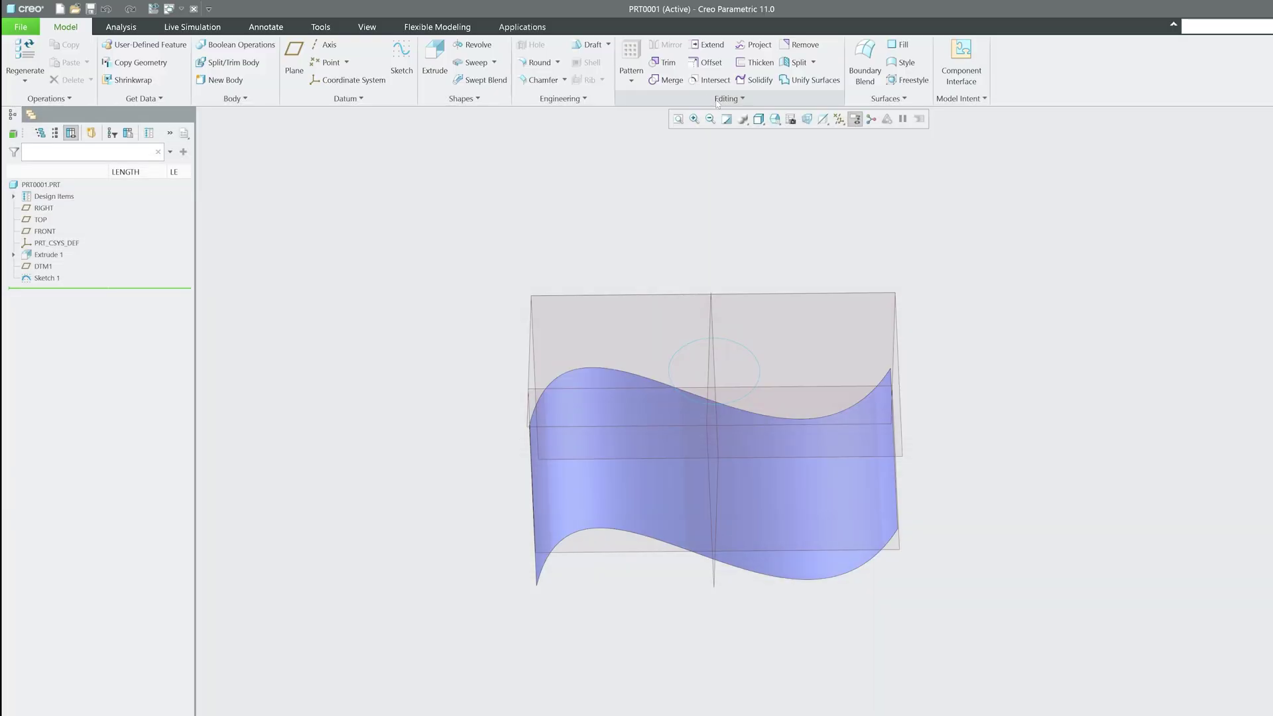
Step: Expand the Model tab's Editing dropdown to reveal the Wrap, Warp and Collapse commands
click(726, 98)
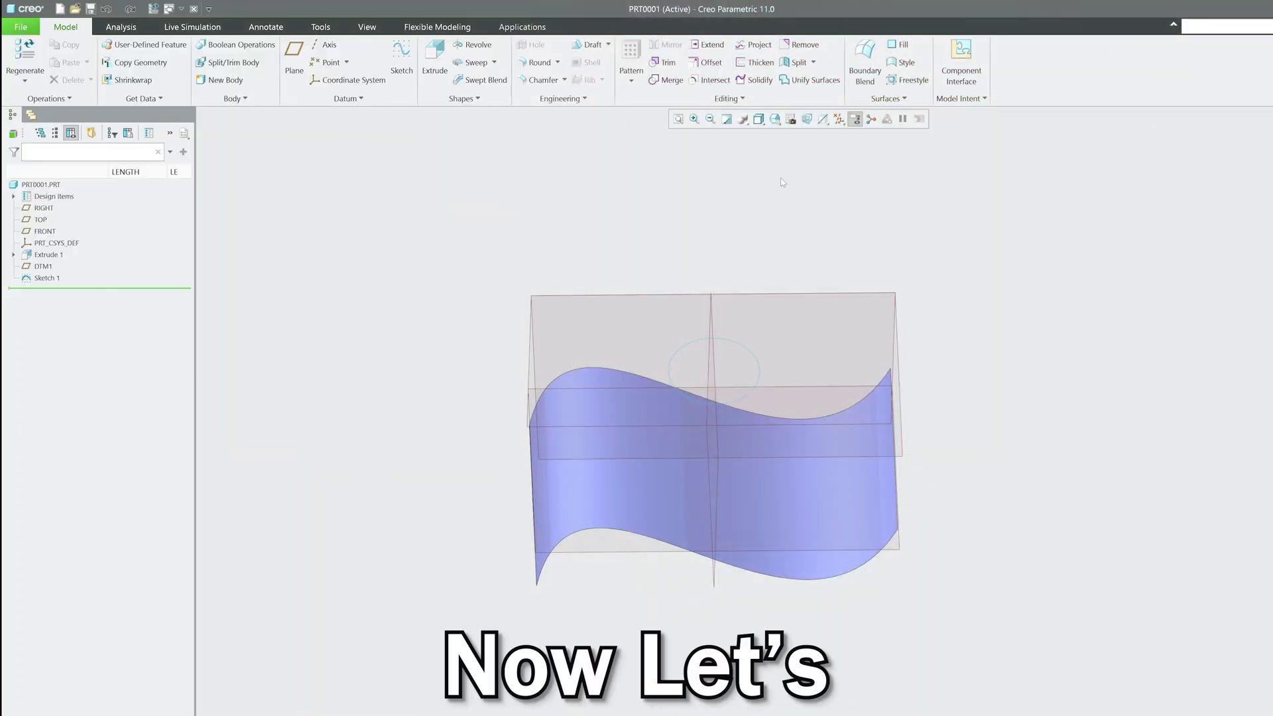
click(727, 99)
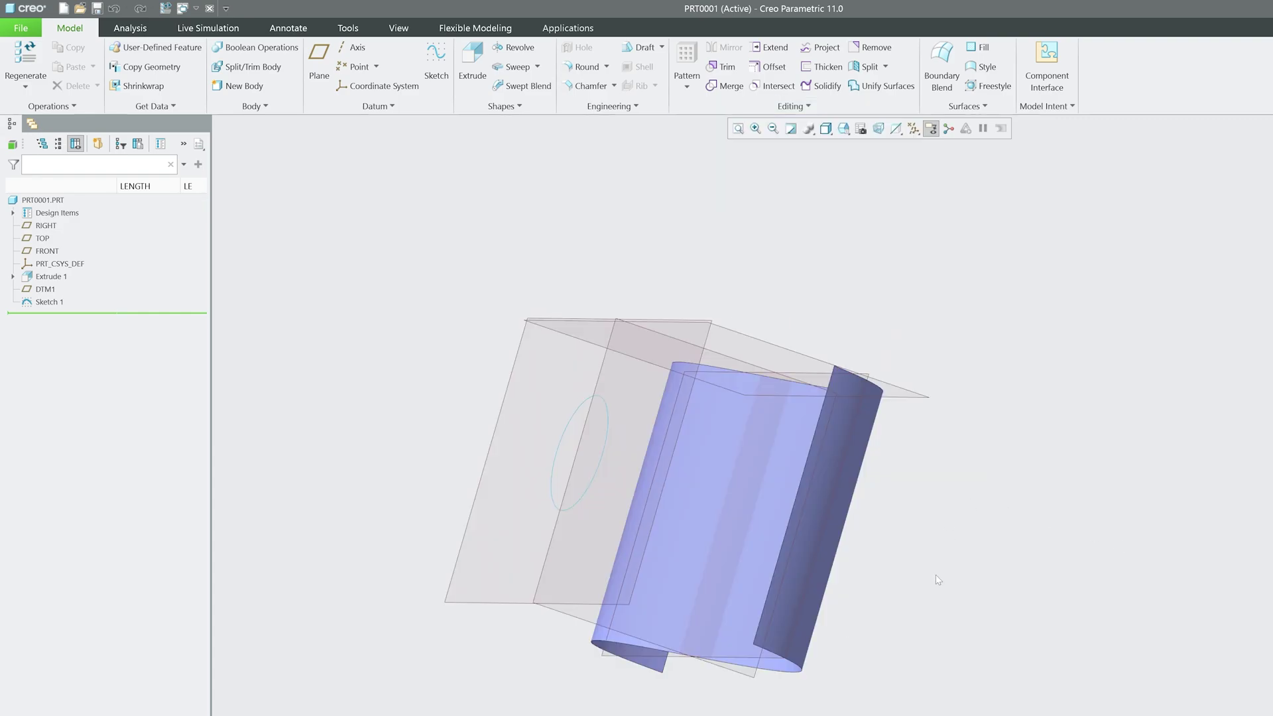
Step: Orbit to an oblique view of the wavy quilt and reopen the Editing dropdown
middle_drag(935, 579, 653, 411)
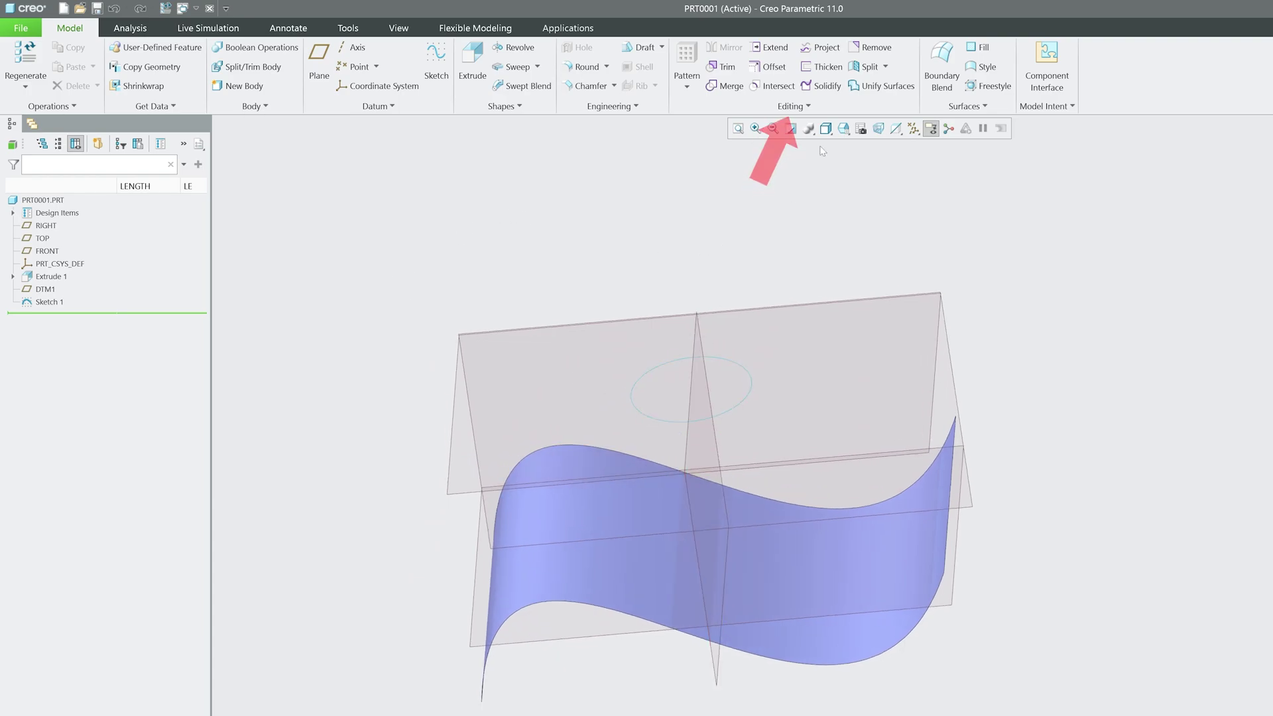
click(811, 108)
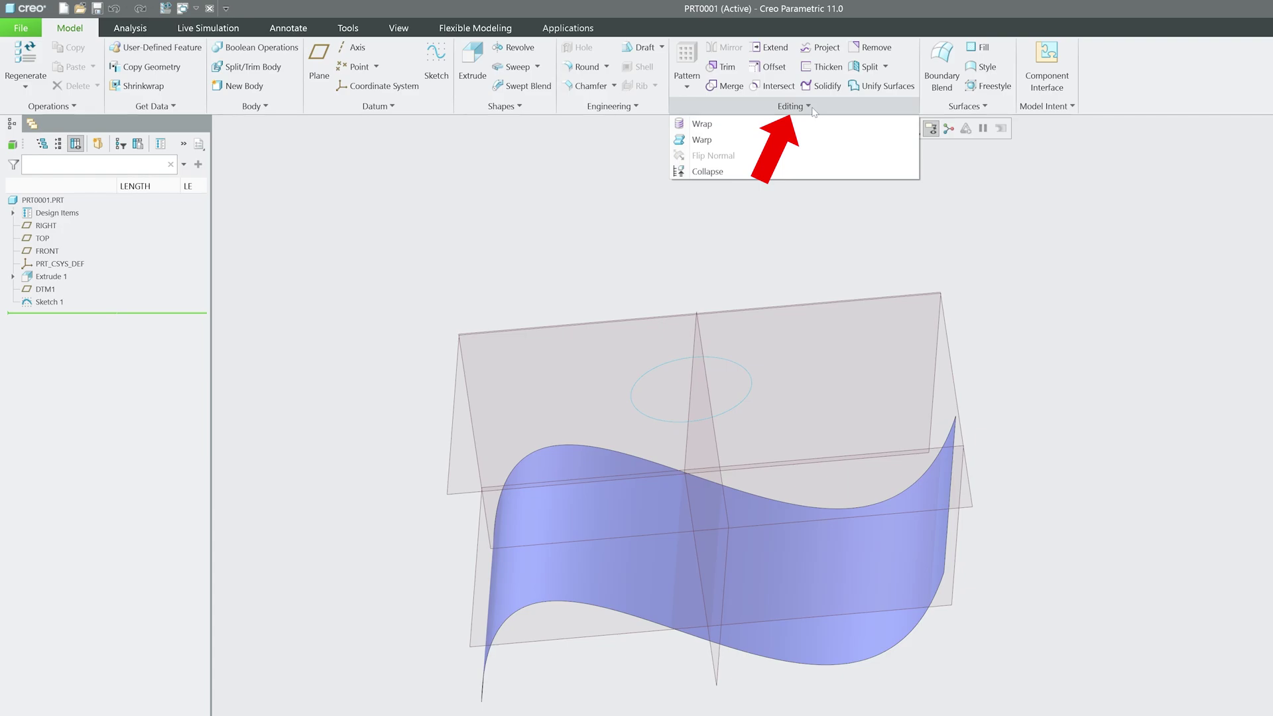
Step: Wrap Sketch 1 onto the wavy quilt, reselecting Quilt 1 as destination, creating Wrap 1
click(697, 124)
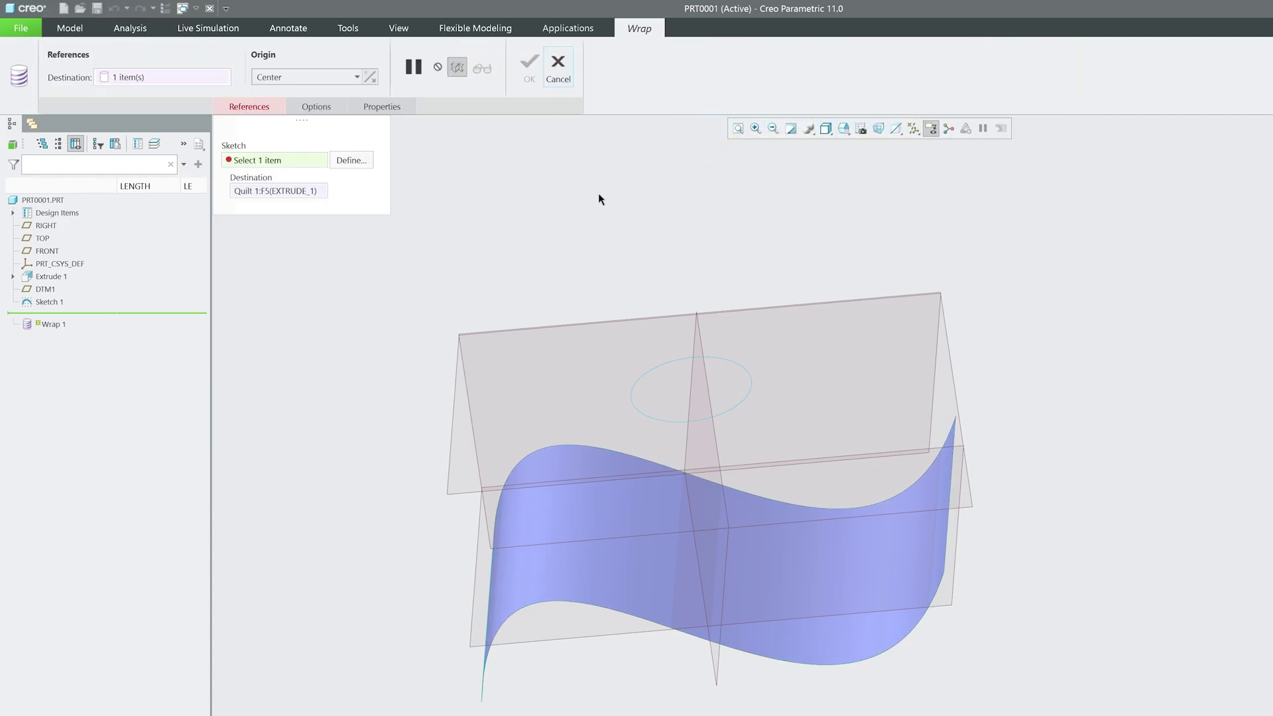
click(630, 397)
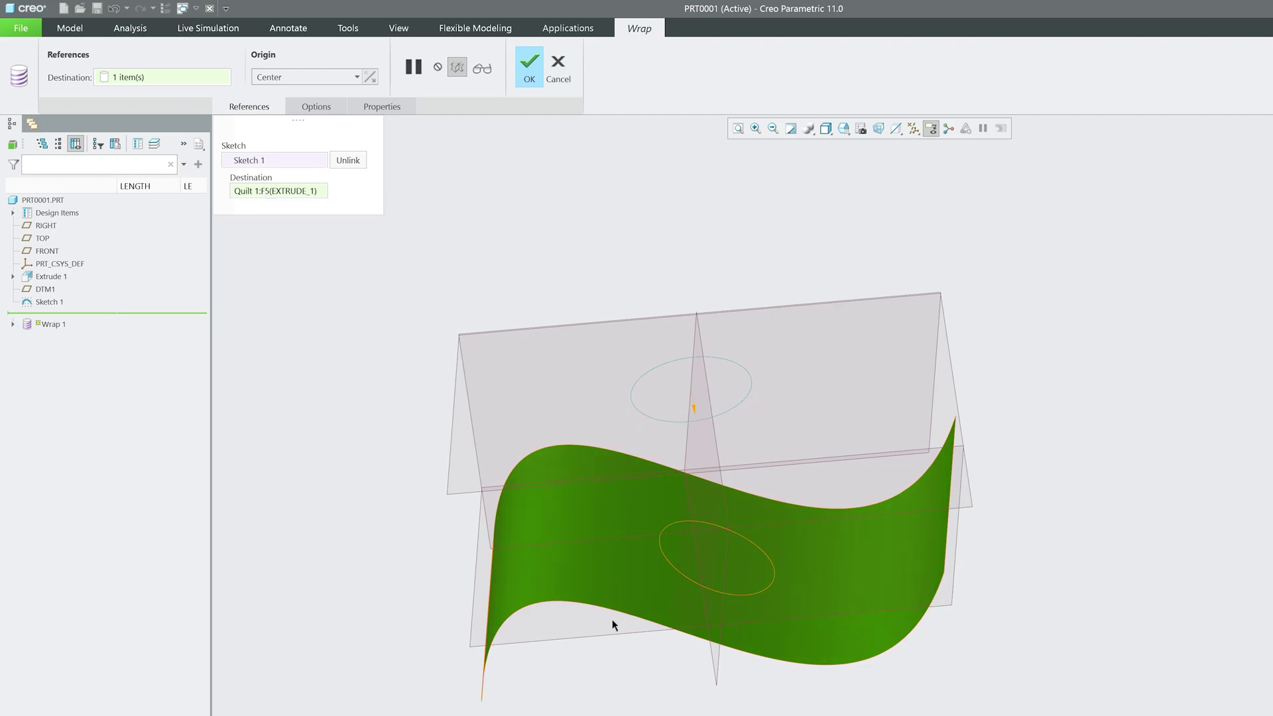
right_click(299, 191)
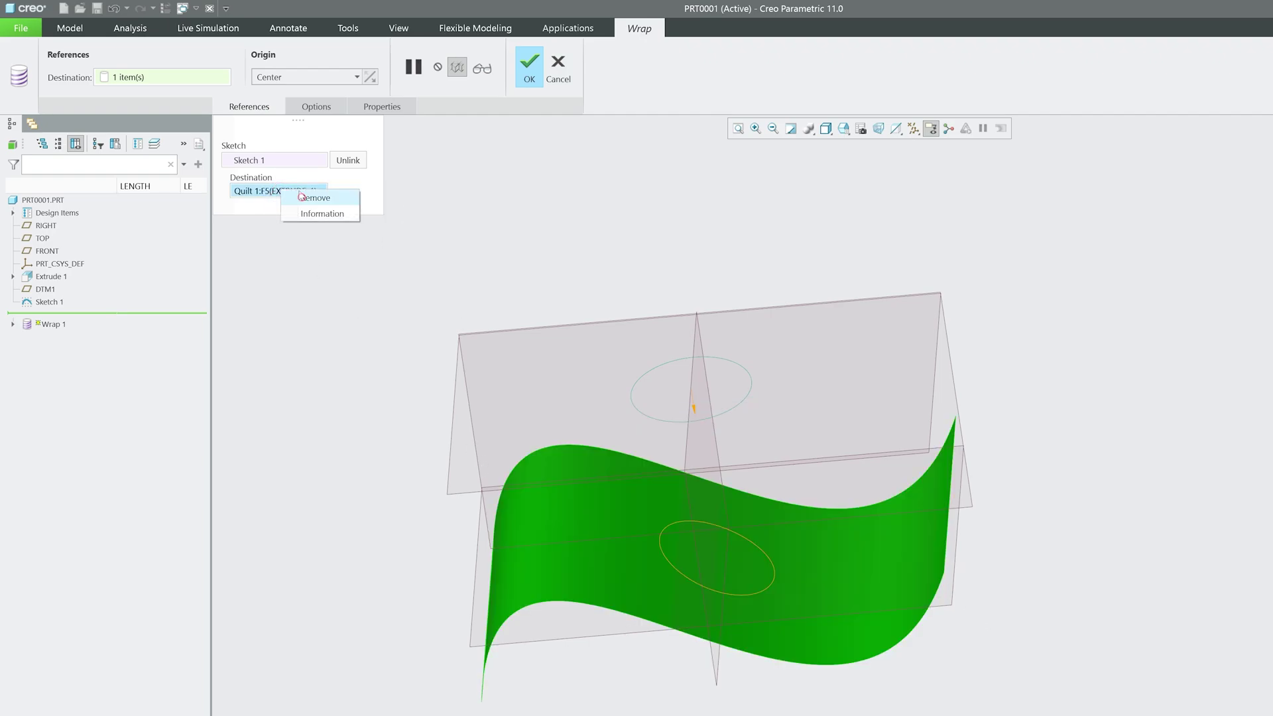
click(304, 198)
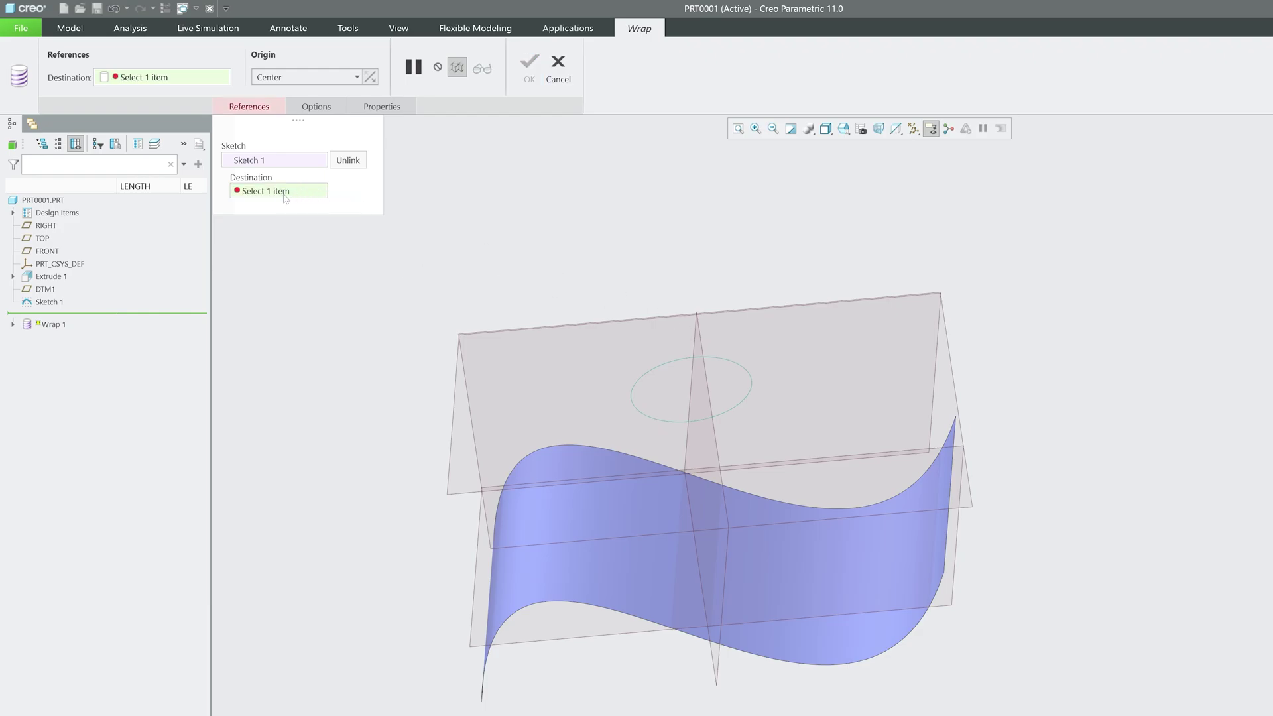
click(587, 578)
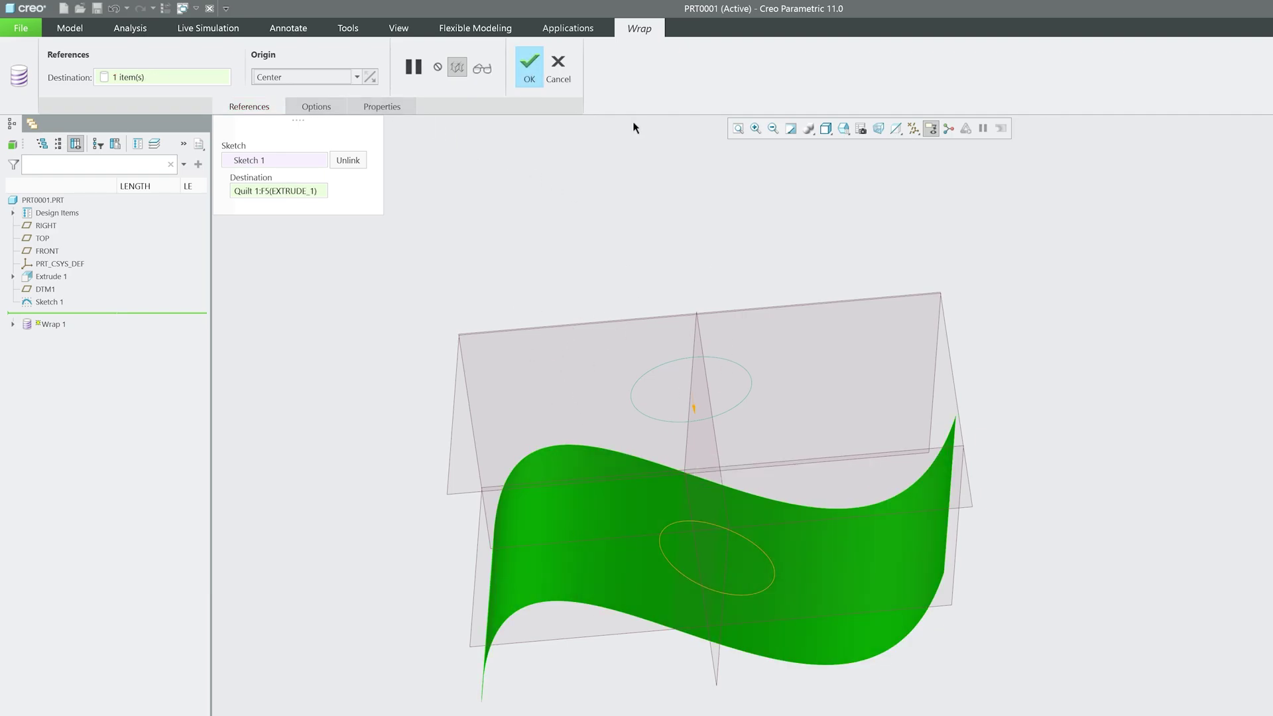
click(530, 80)
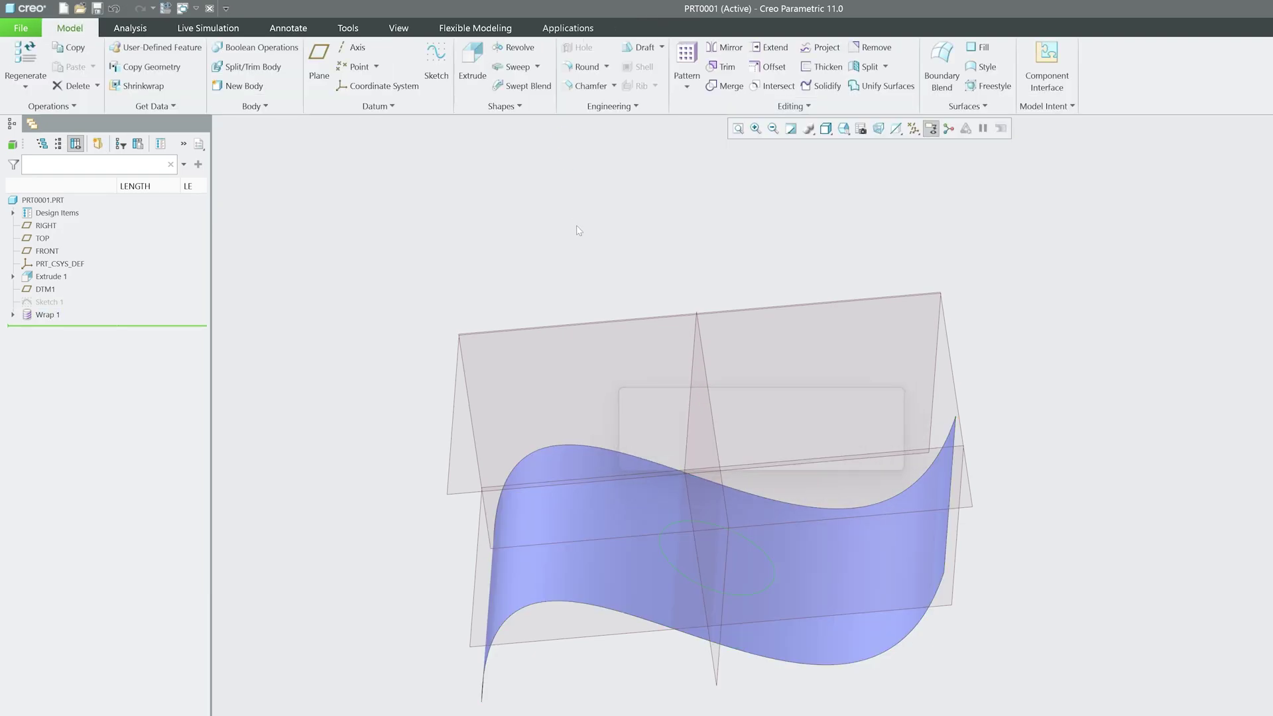
Step: Show the hidden Sketch 1 and view the model normal to the FRONT plane
click(50, 301)
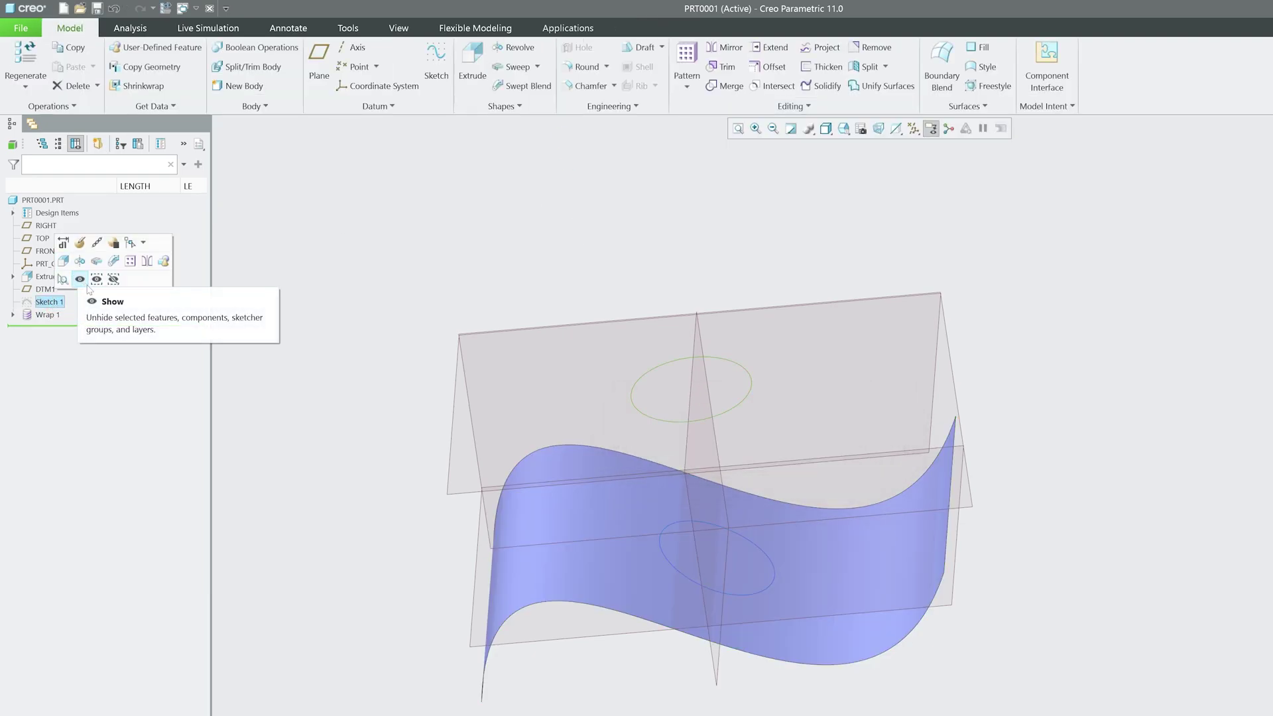
click(80, 279)
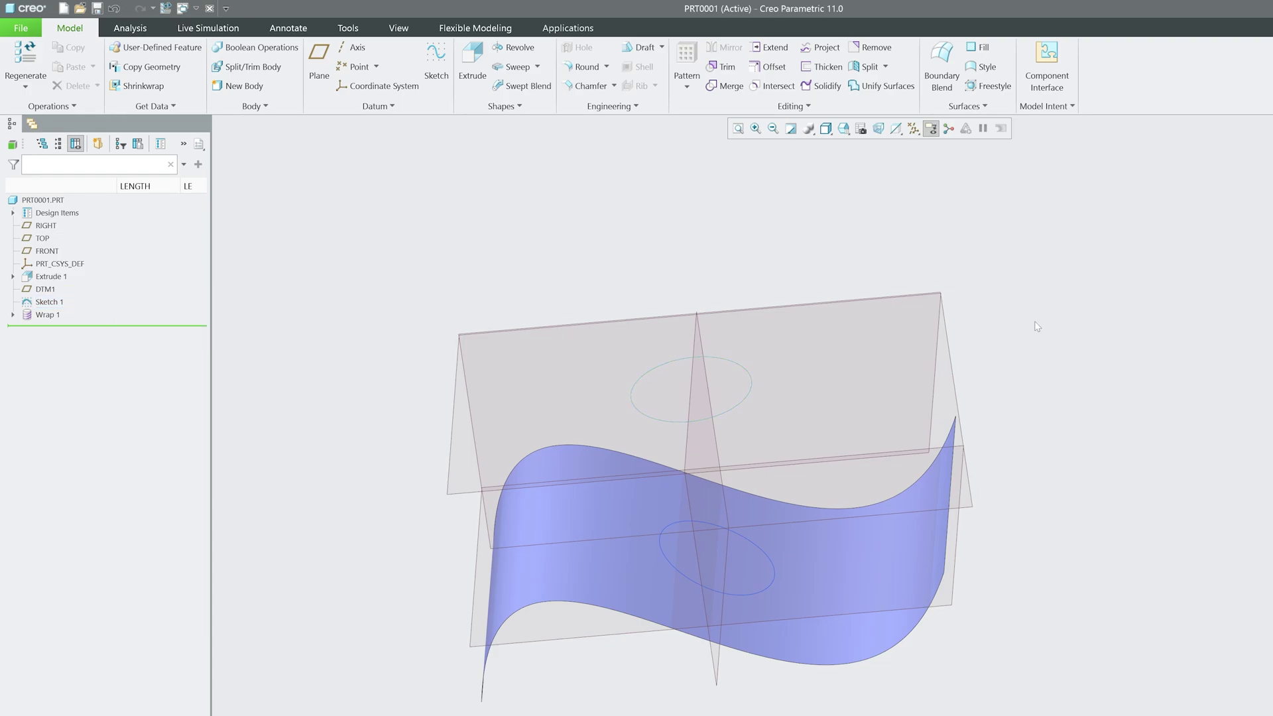
click(958, 364)
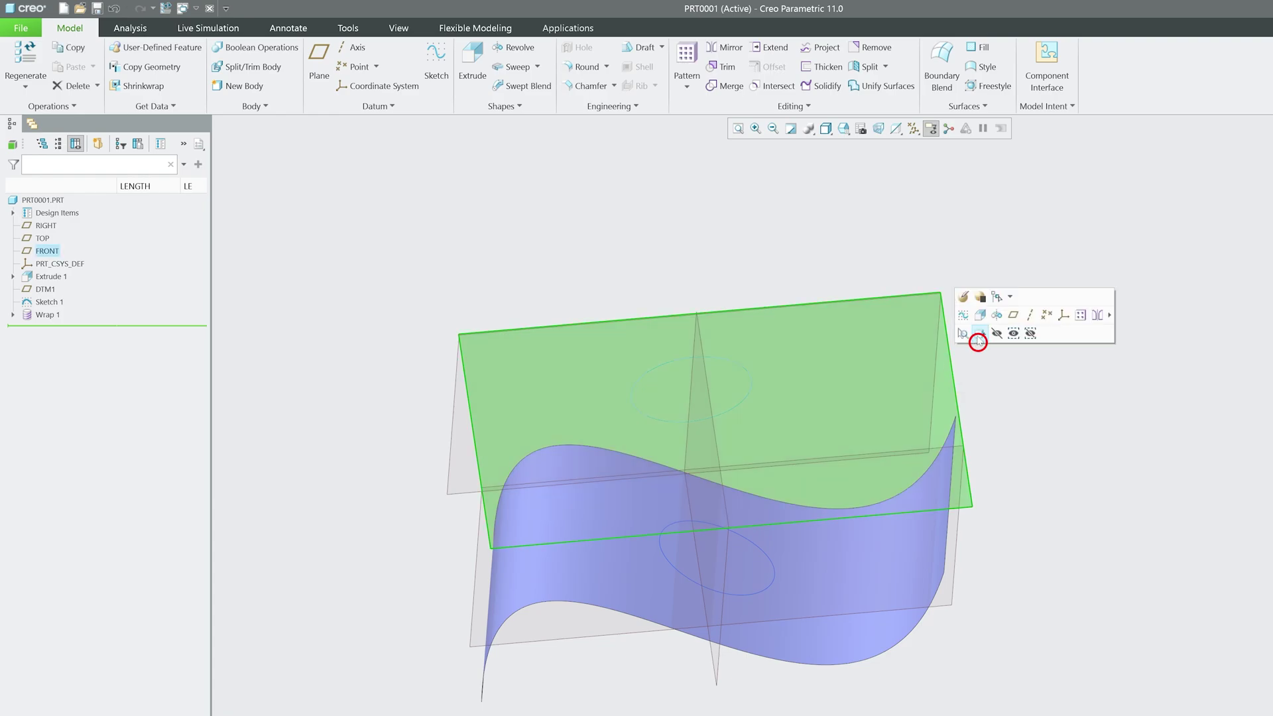
click(978, 340)
Step: View the model normal to DTM1, then orbit to see the wavy surface
middle_drag(977, 341, 975, 408)
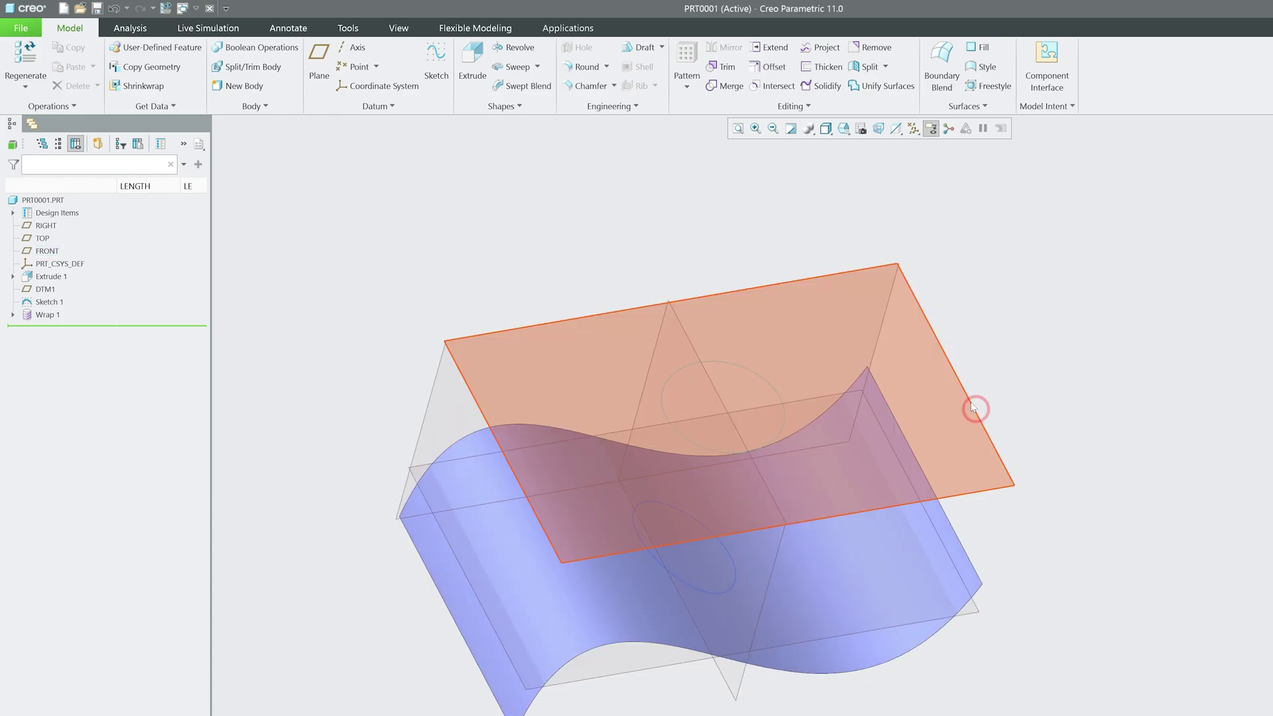
click(975, 408)
click(991, 375)
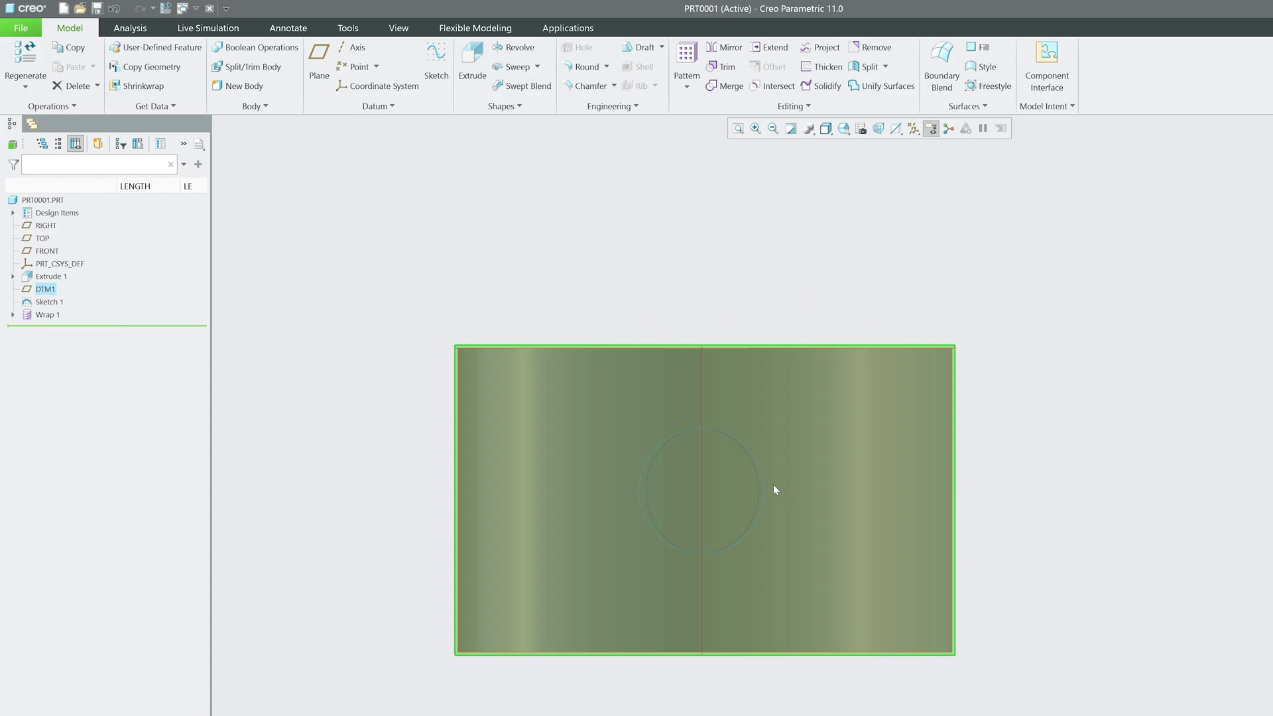
middle_drag(774, 490, 710, 500)
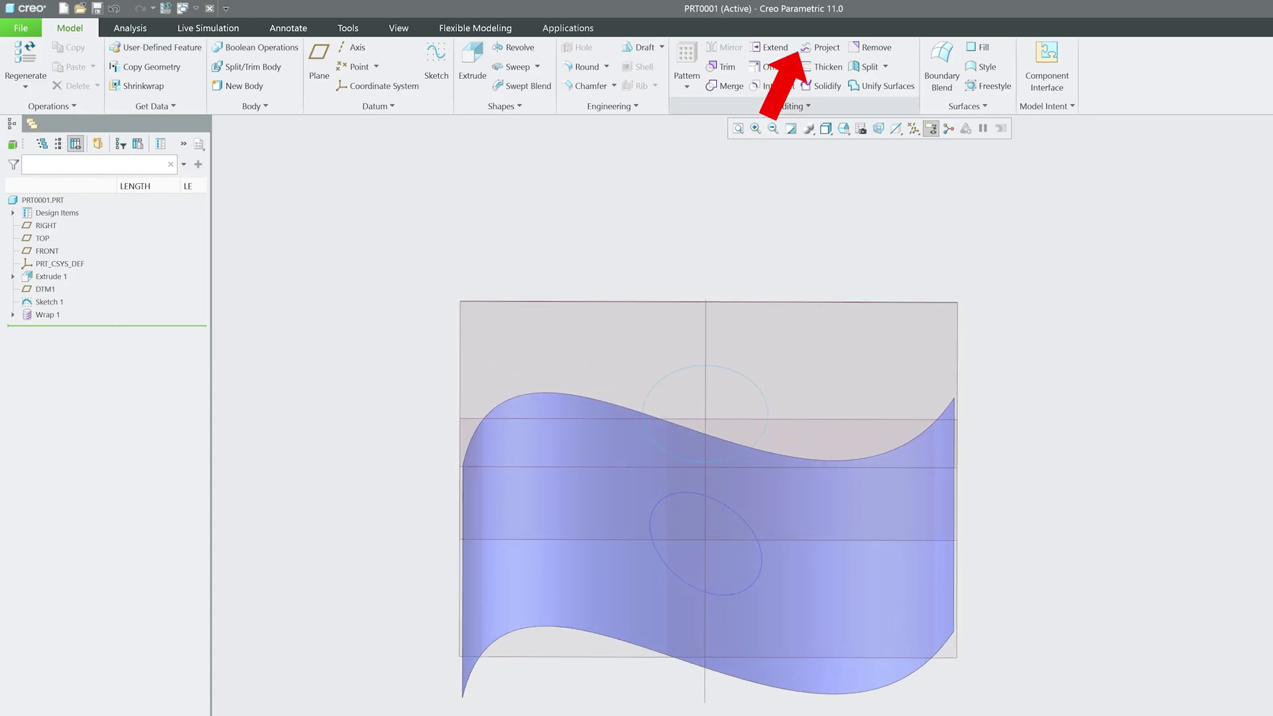
Step: Project the sketch circle onto the wavy quilt along the TOP plane direction as Project 1
click(822, 47)
click(752, 386)
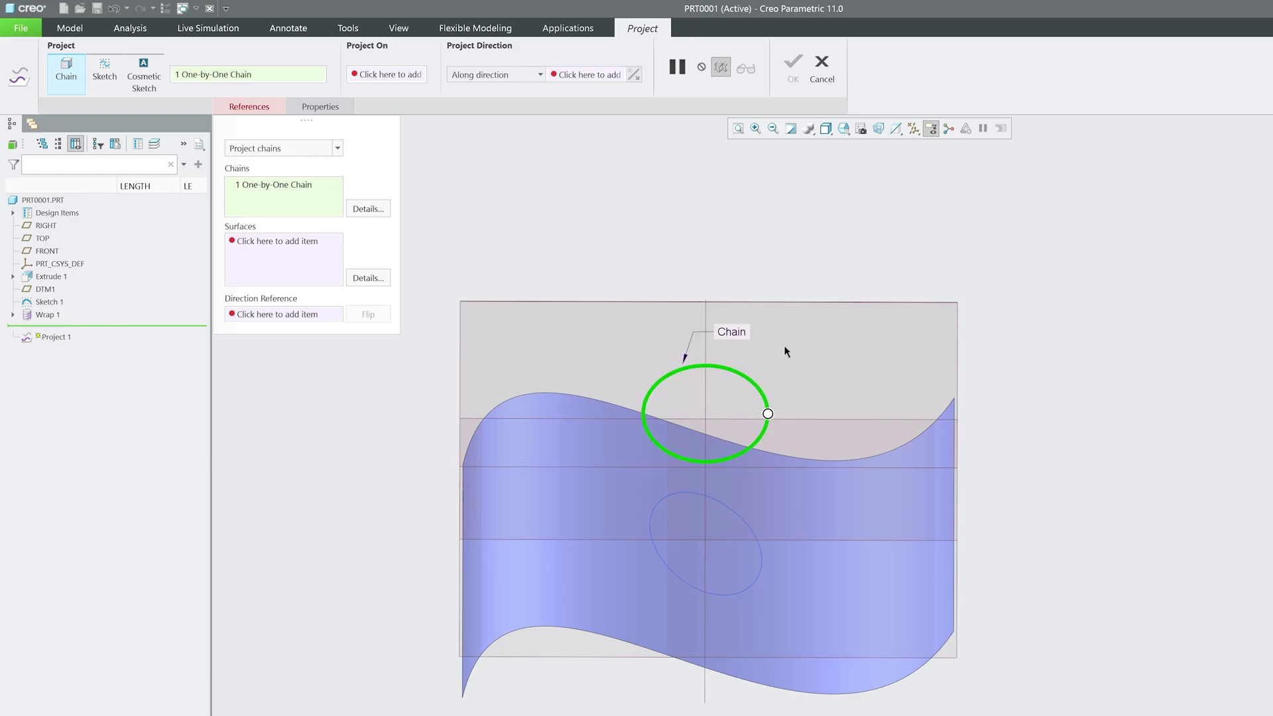
middle_drag(701, 237, 776, 244)
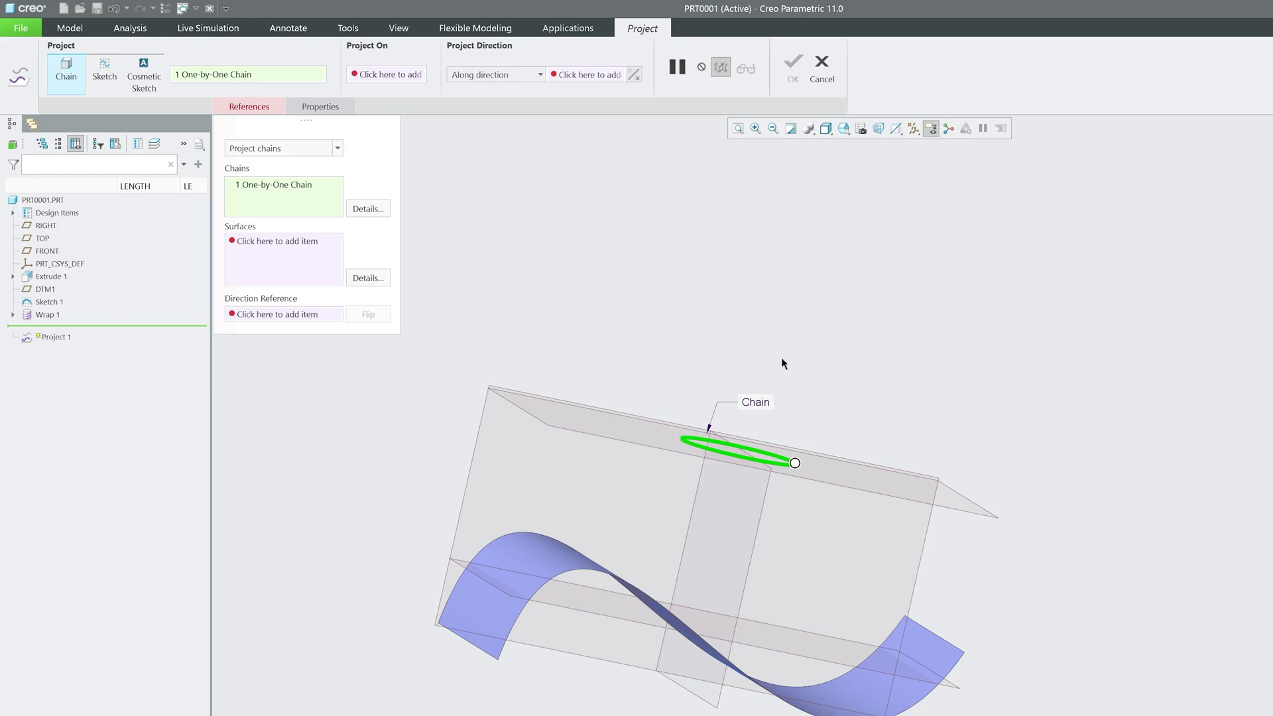
middle_drag(783, 363, 817, 280)
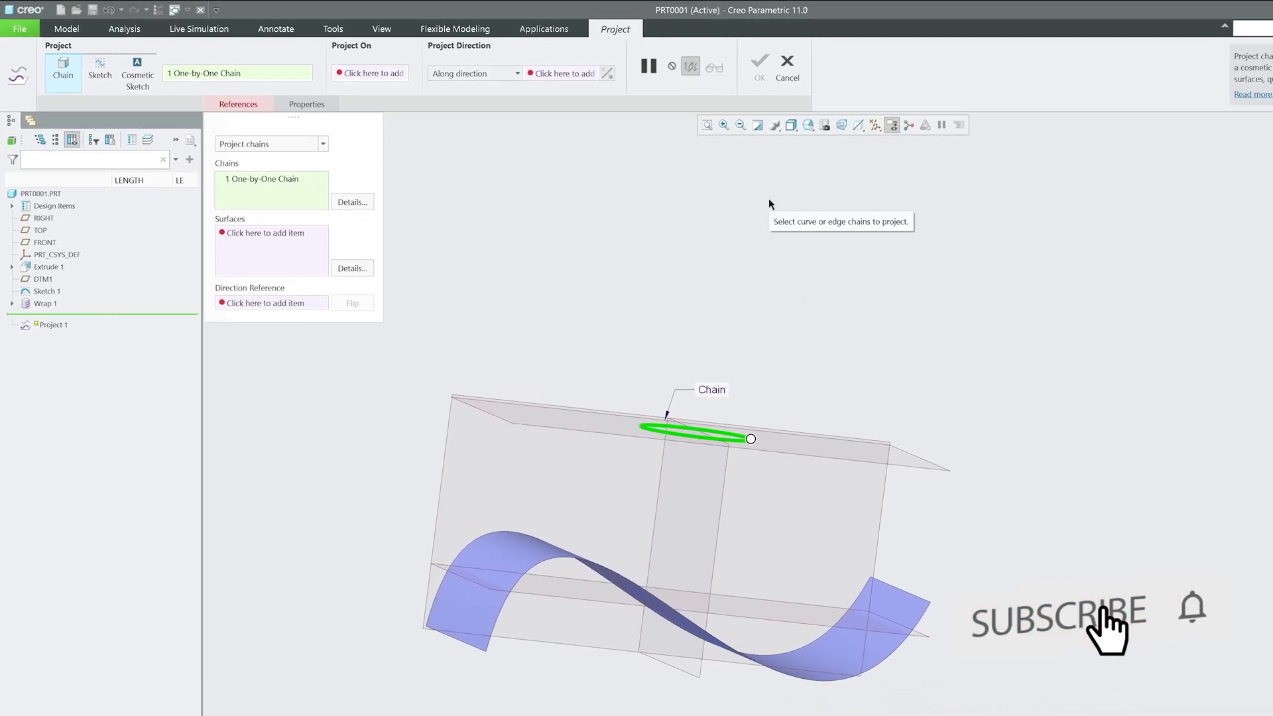
middle_drag(797, 526, 858, 639)
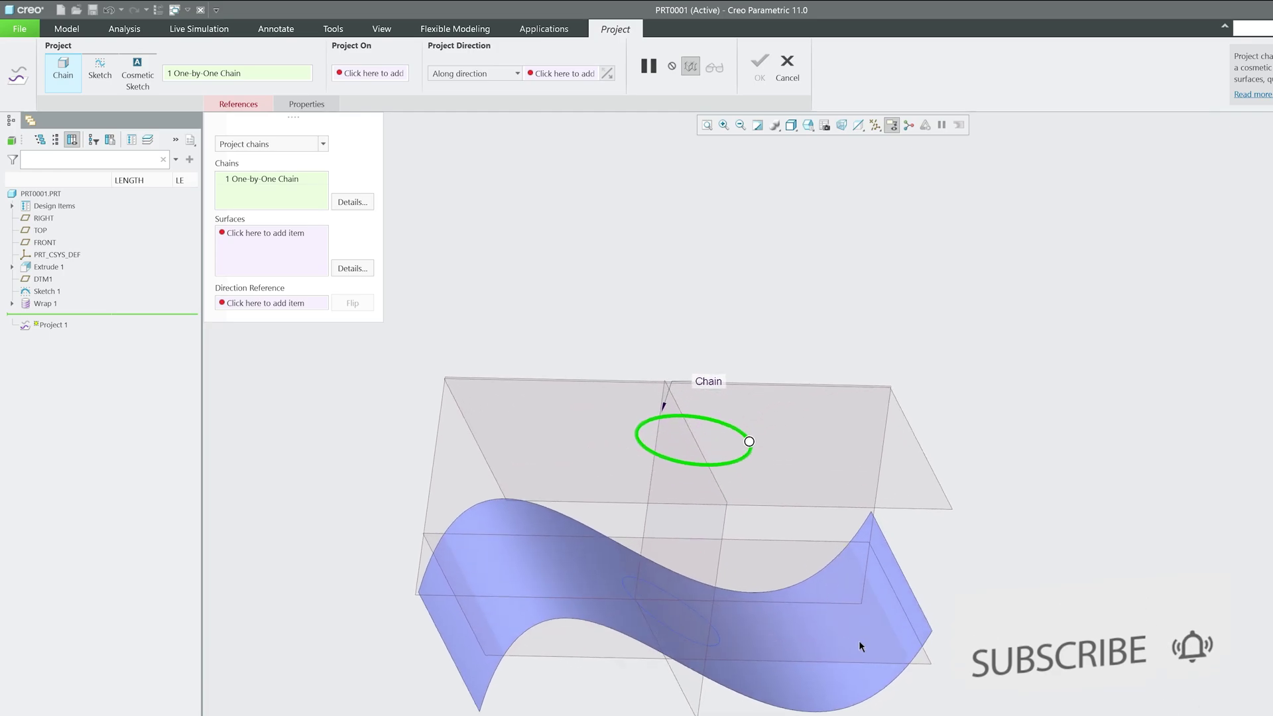
click(276, 243)
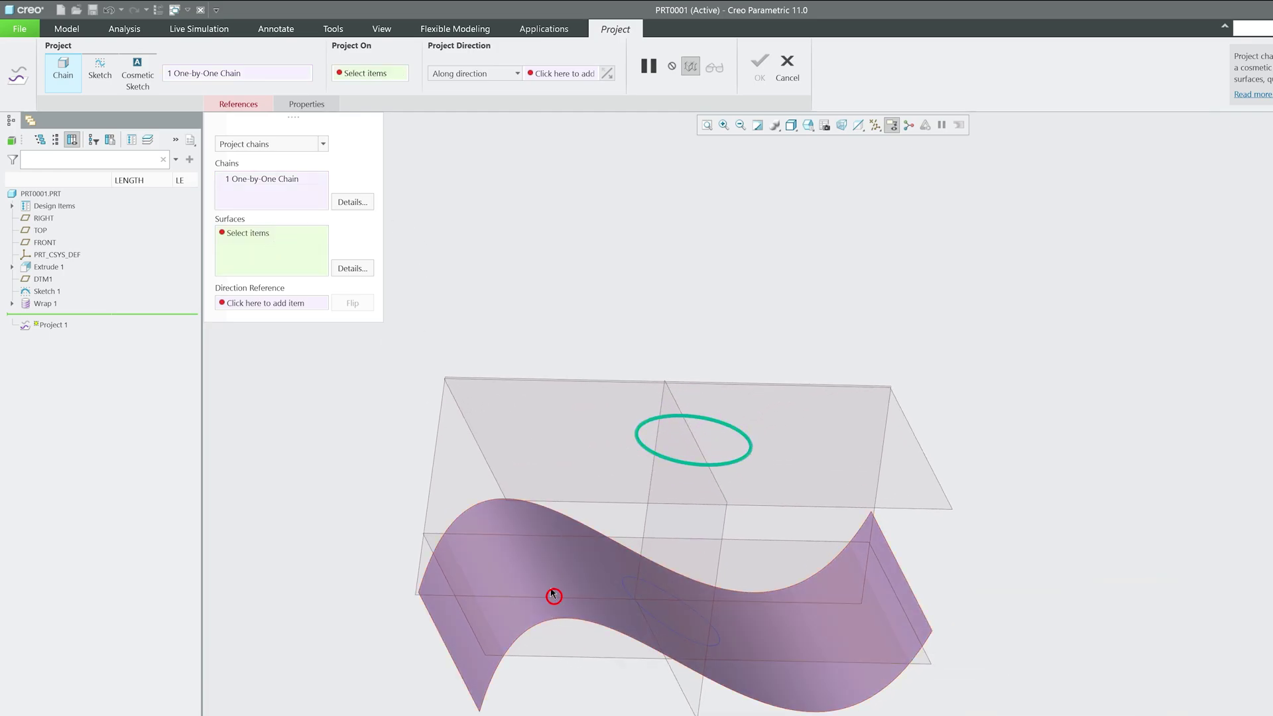
click(553, 595)
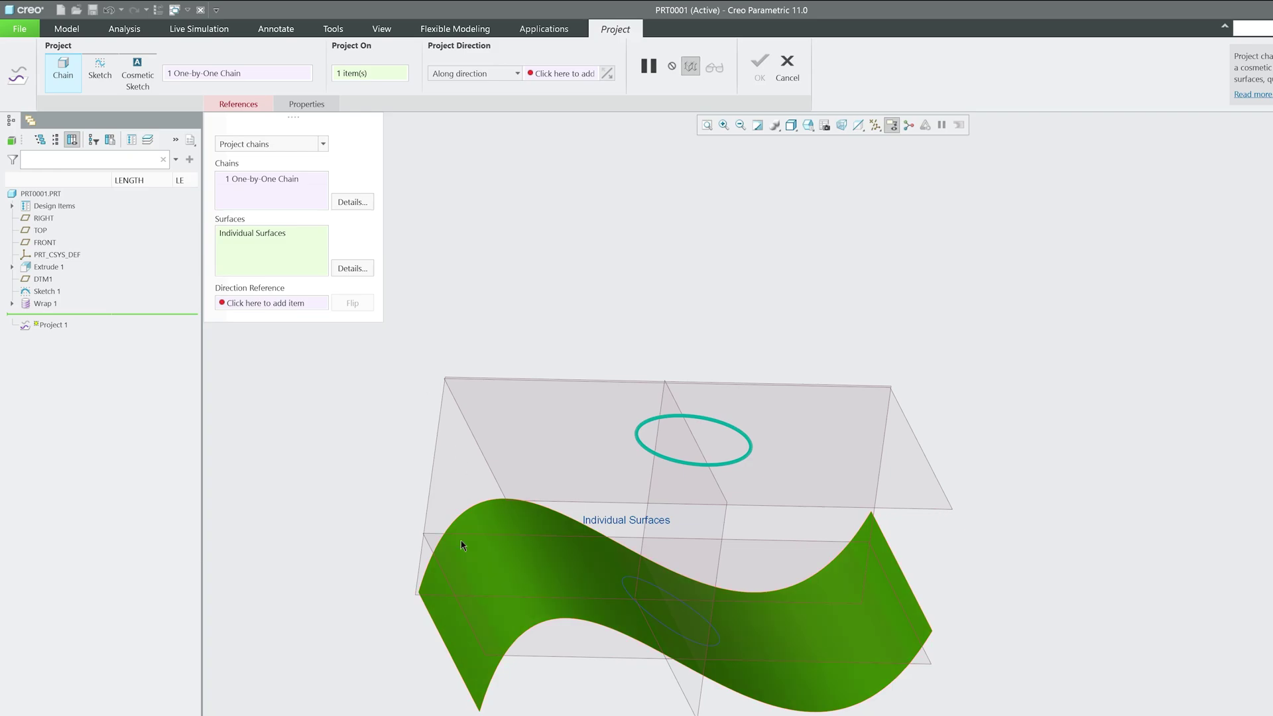
click(254, 303)
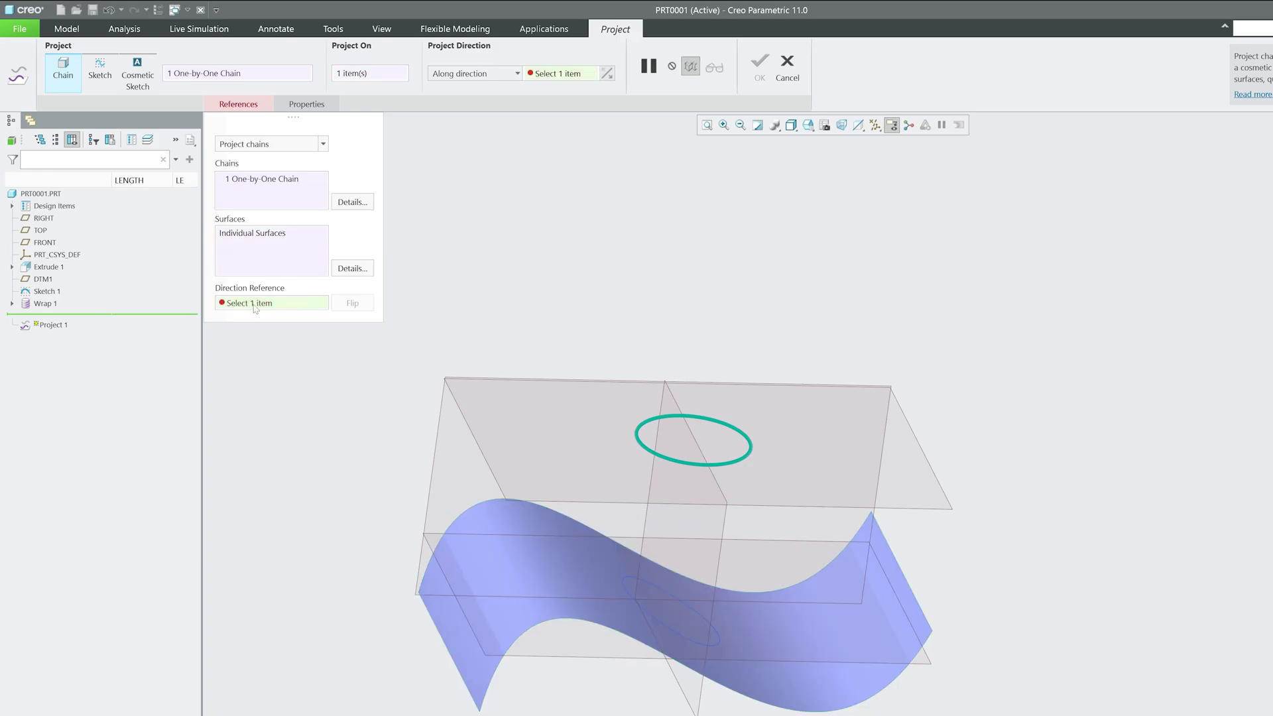
click(431, 547)
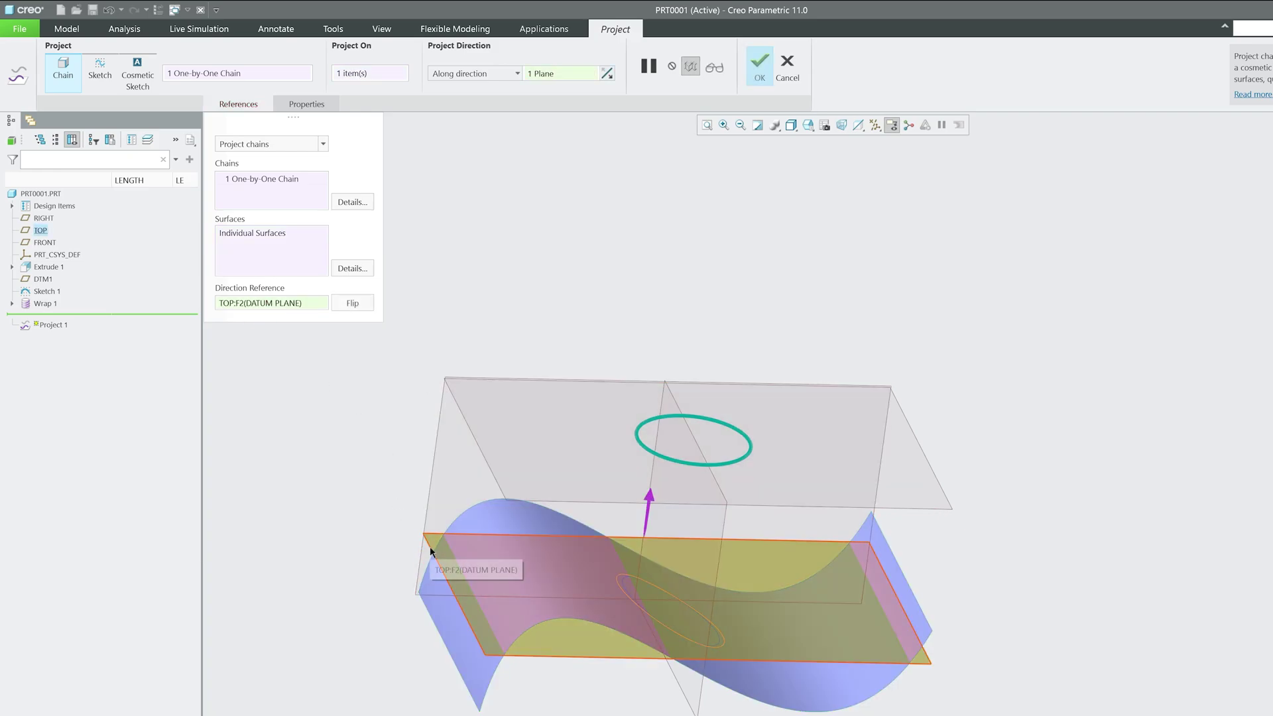
click(759, 70)
Step: Orbit the model and orient the view normal to the wavy surface
mouse_move(736, 159)
middle_down()
mouse_move(693, 249)
mouse_move(151, 263)
middle_up()
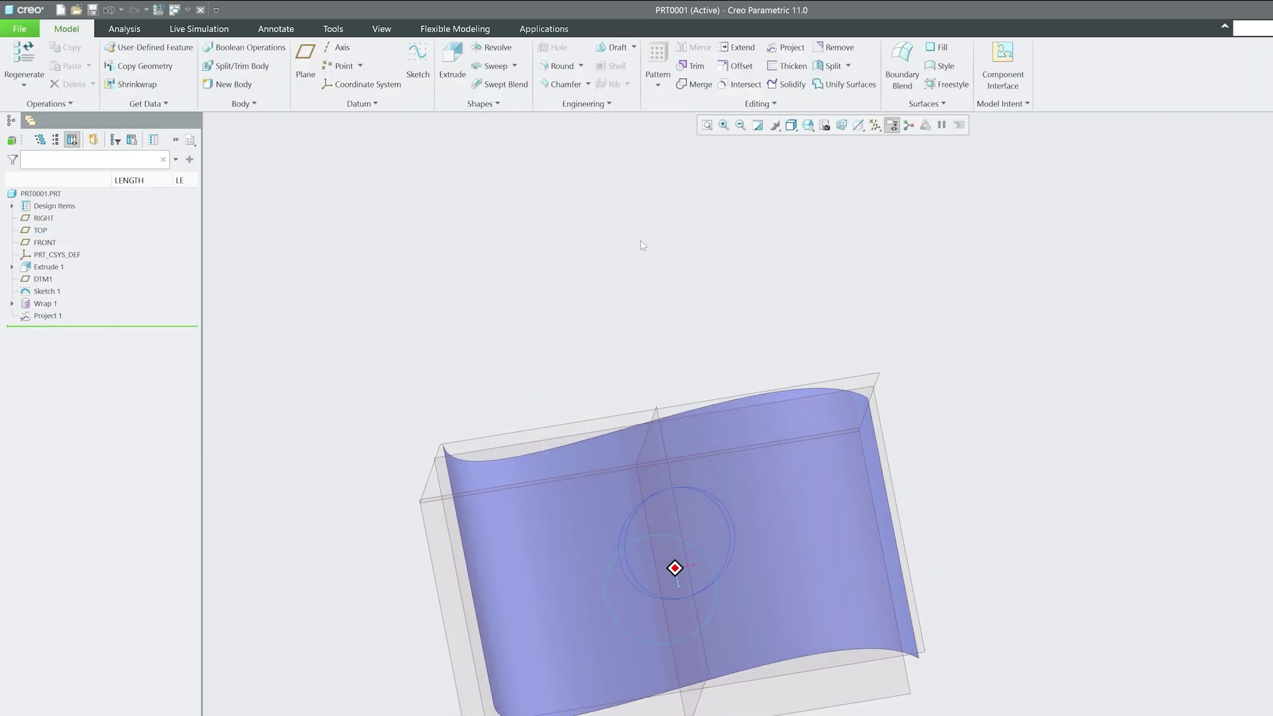
middle_drag(995, 468, 924, 704)
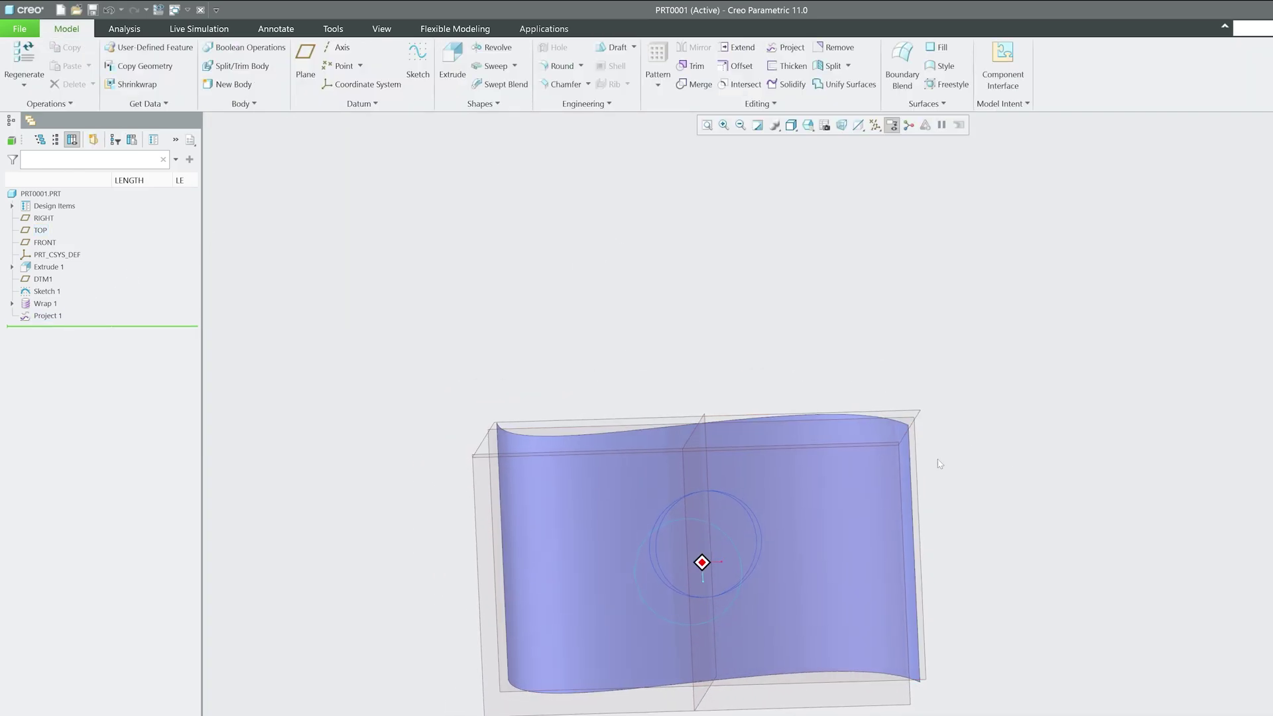
click(923, 703)
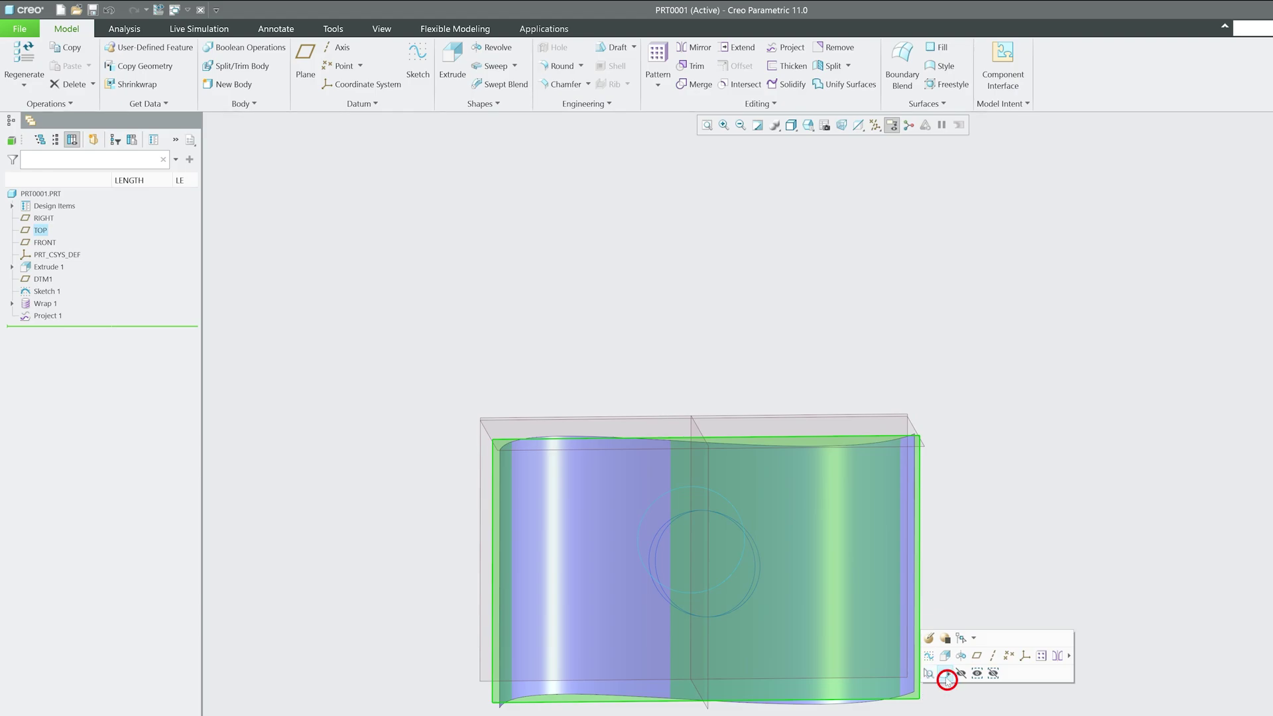
click(946, 677)
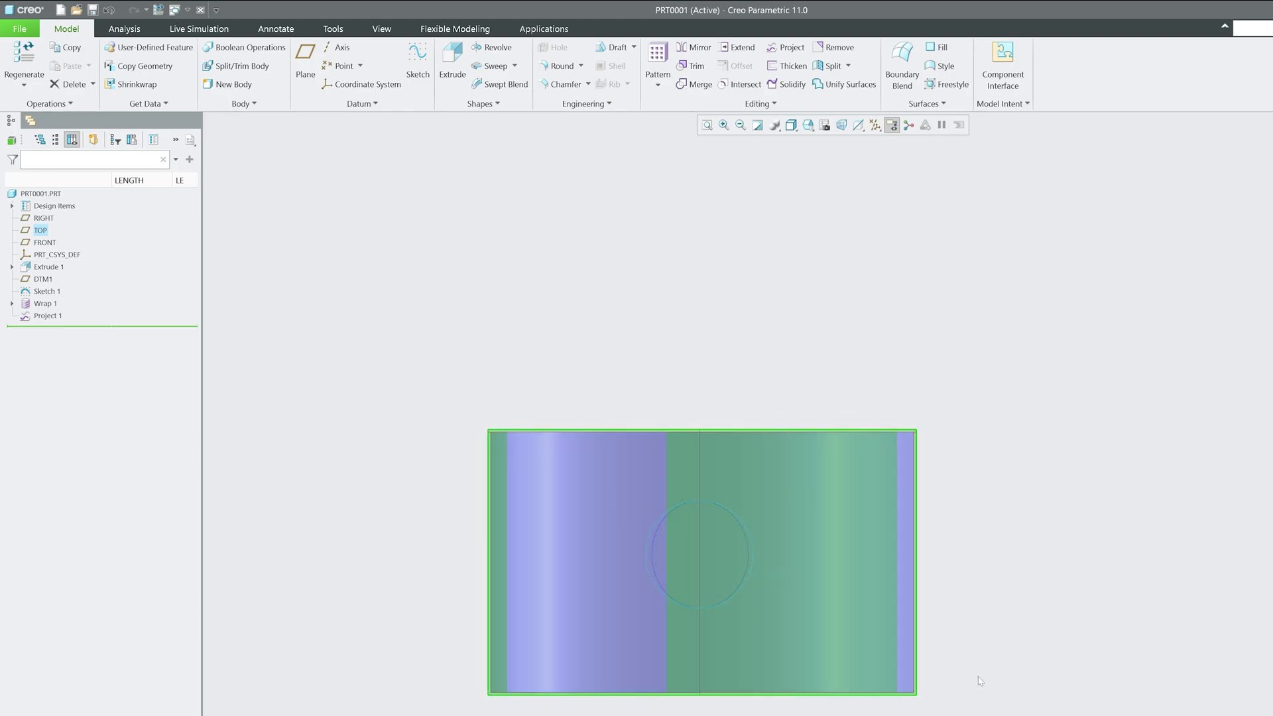
scroll(764, 631, down, 3)
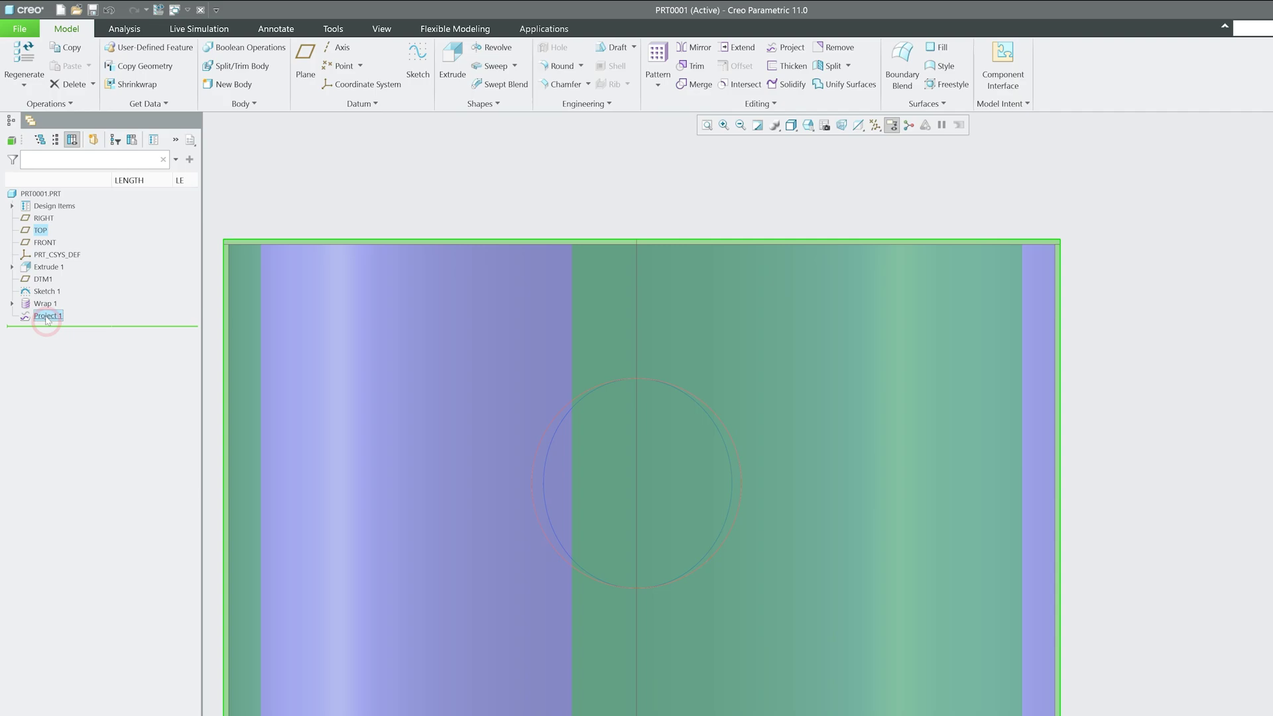
Step: Compare the Project 1 ellipse curve with the wrapped curve in a tilted 3-D view
click(46, 318)
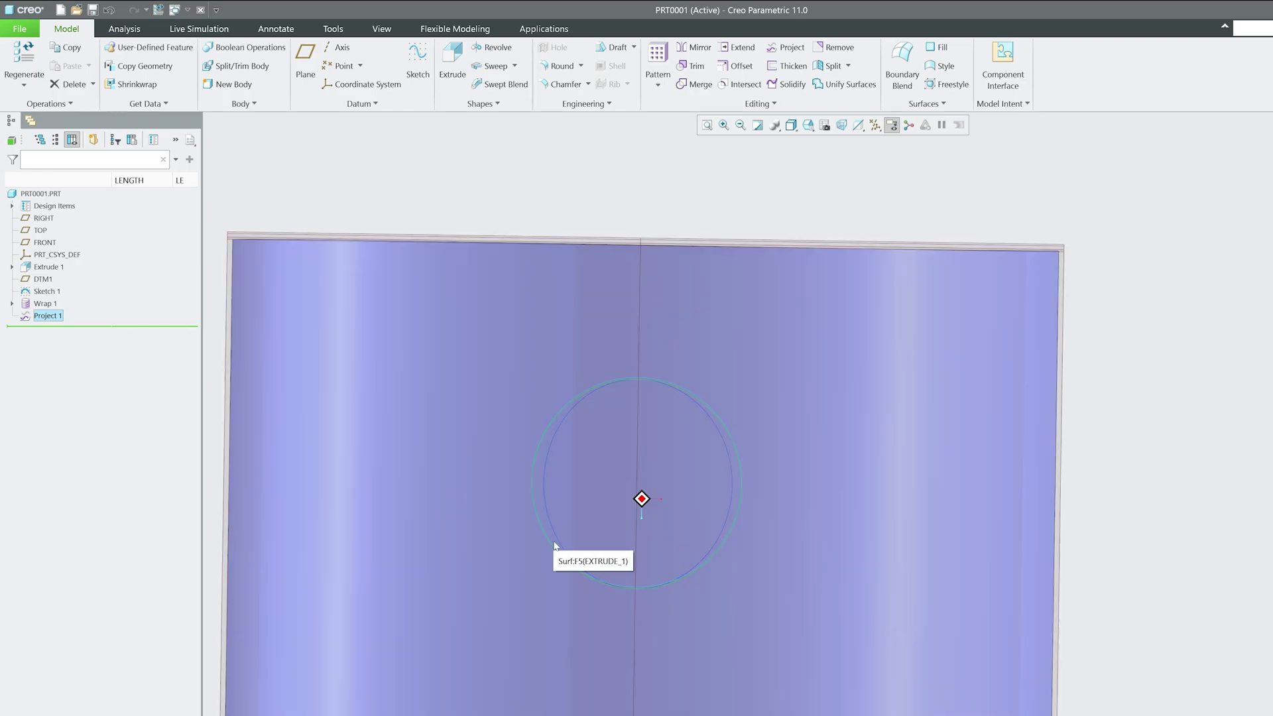
mouse_move(554, 544)
middle_down()
mouse_move(555, 592)
mouse_move(1064, 571)
middle_up()
key(Escape)
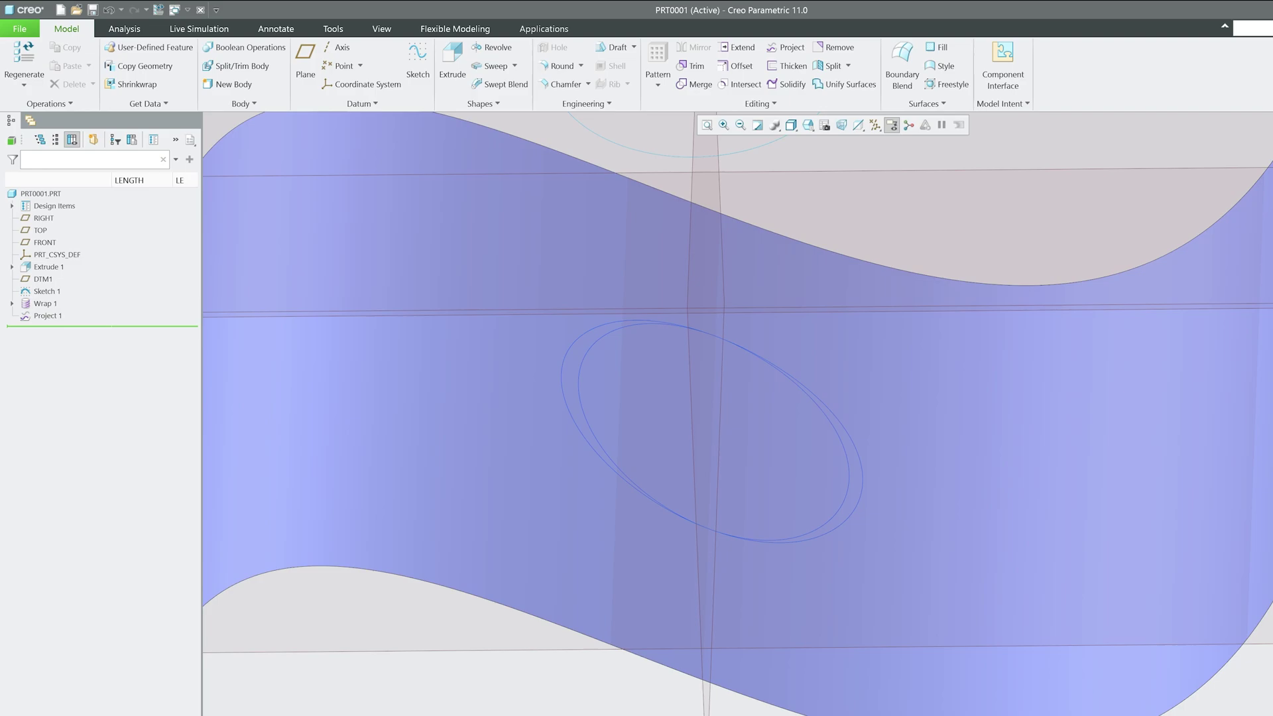
middle_drag(841, 537, 855, 552)
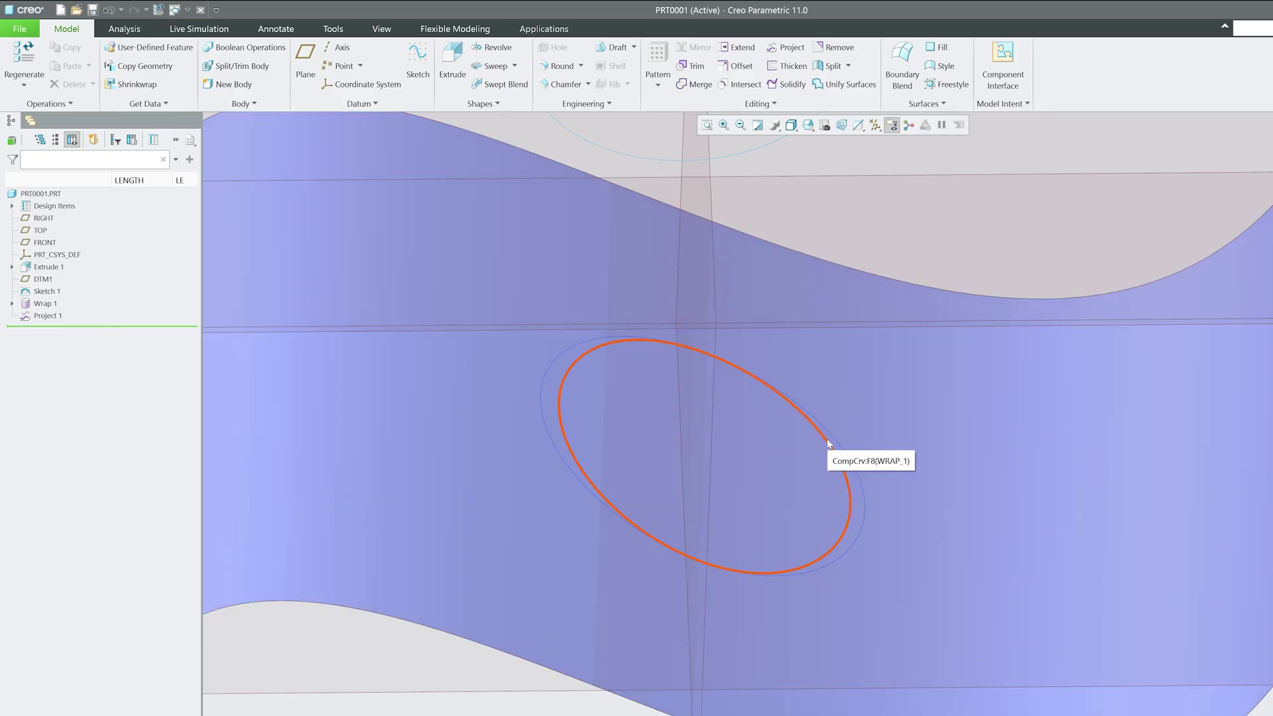
click(826, 439)
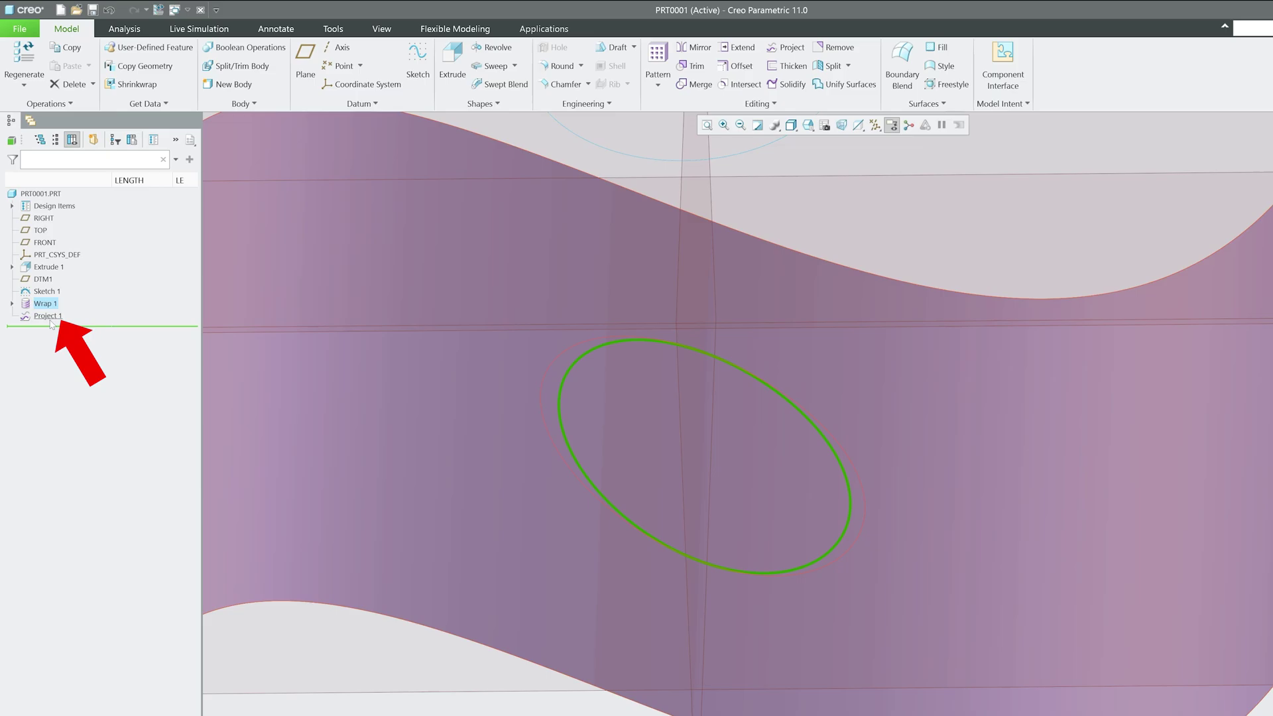
click(47, 316)
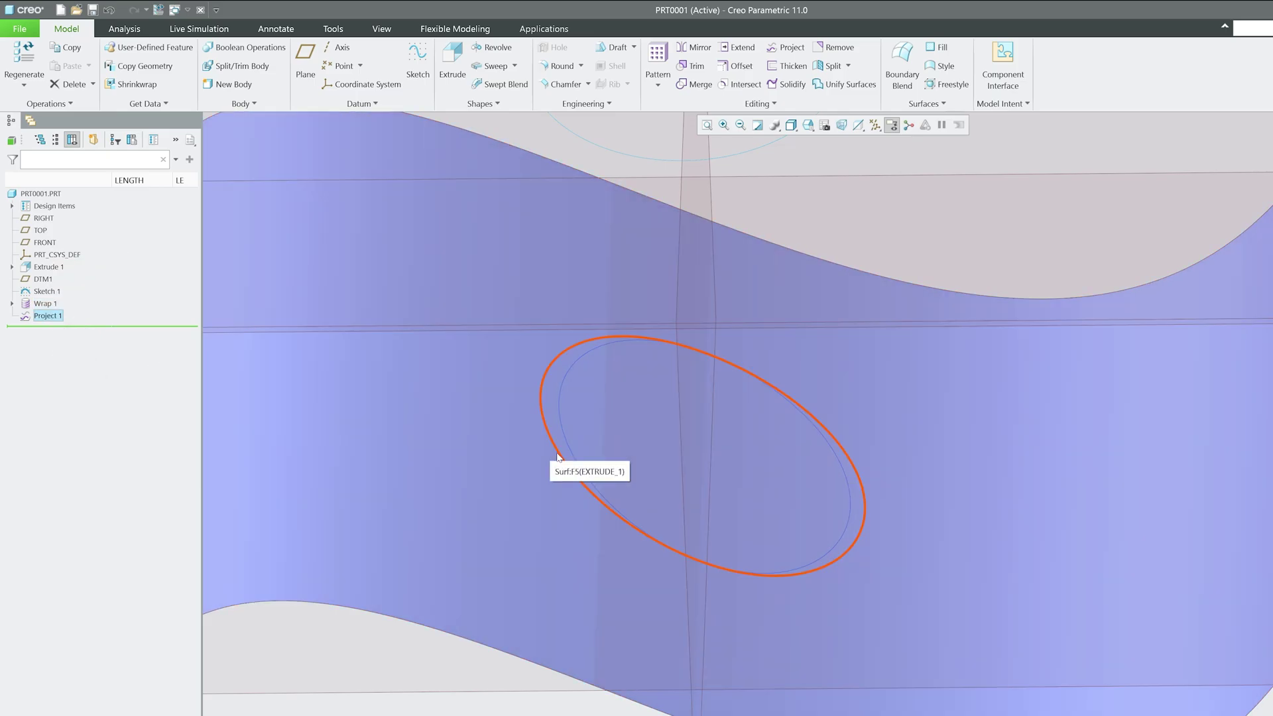
click(556, 454)
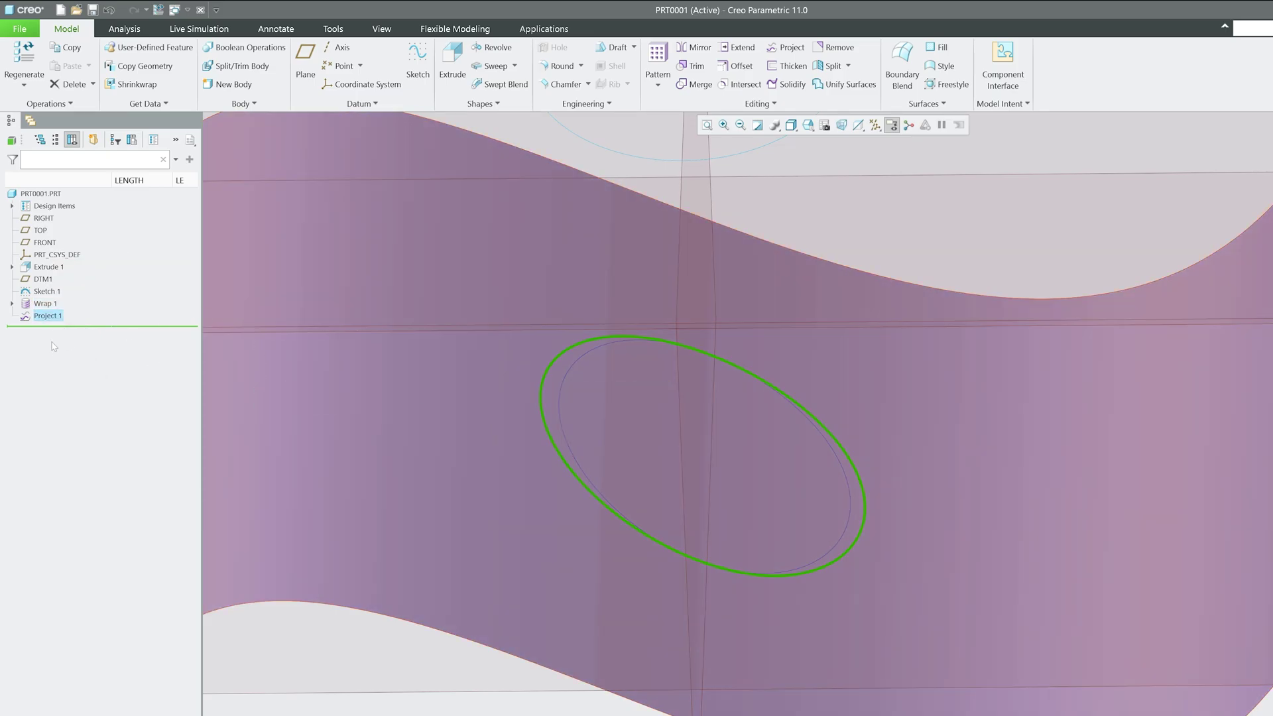
Step: Redefine Project 1 so its projection direction is Normal to surface
click(57, 318)
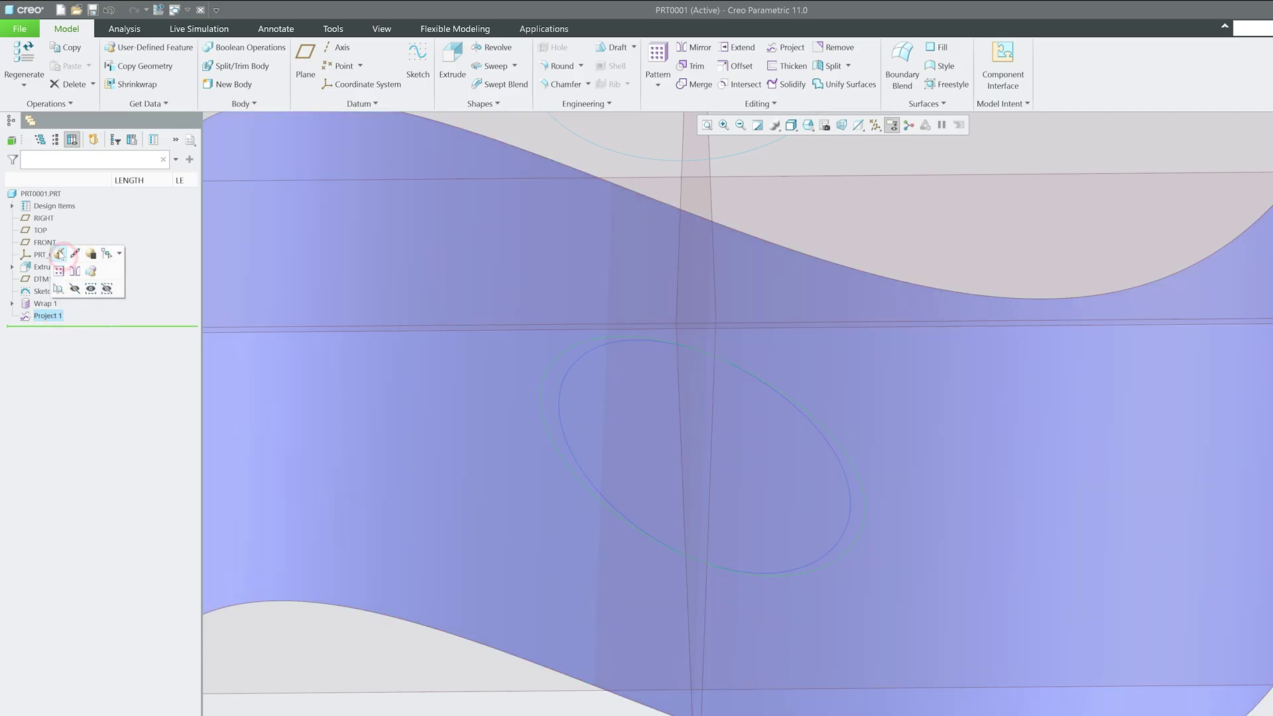
click(57, 256)
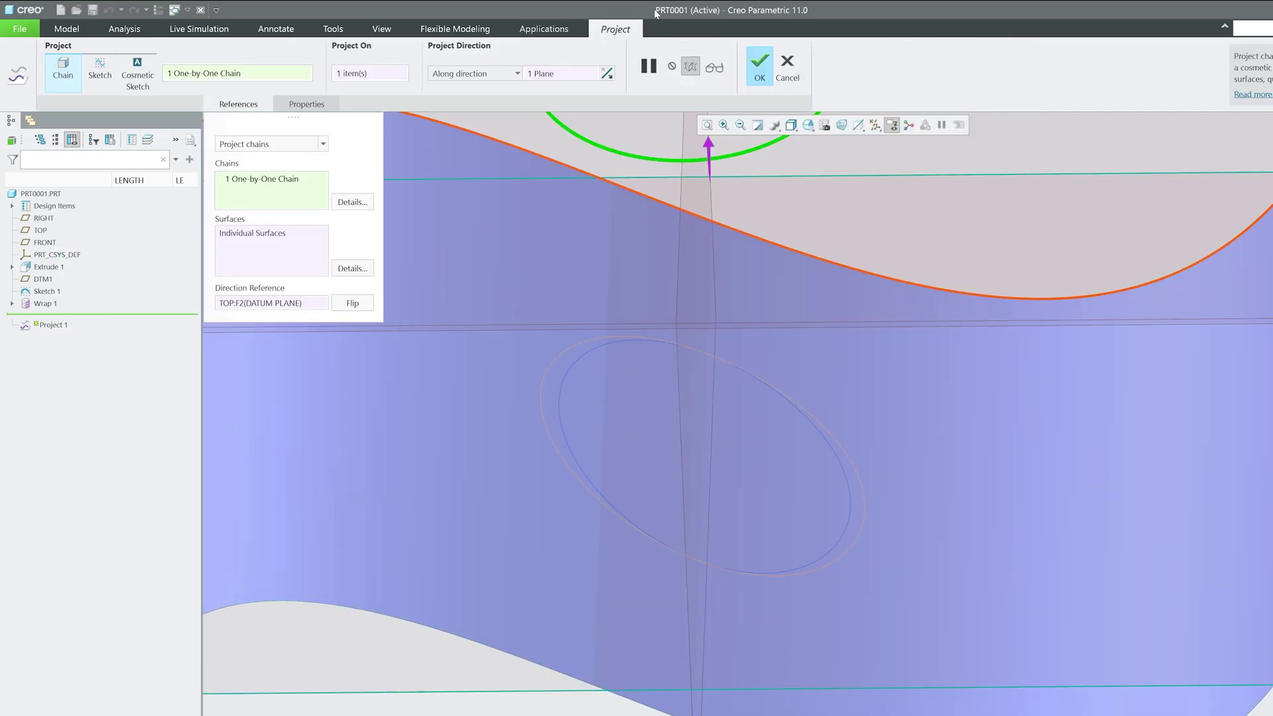
click(454, 76)
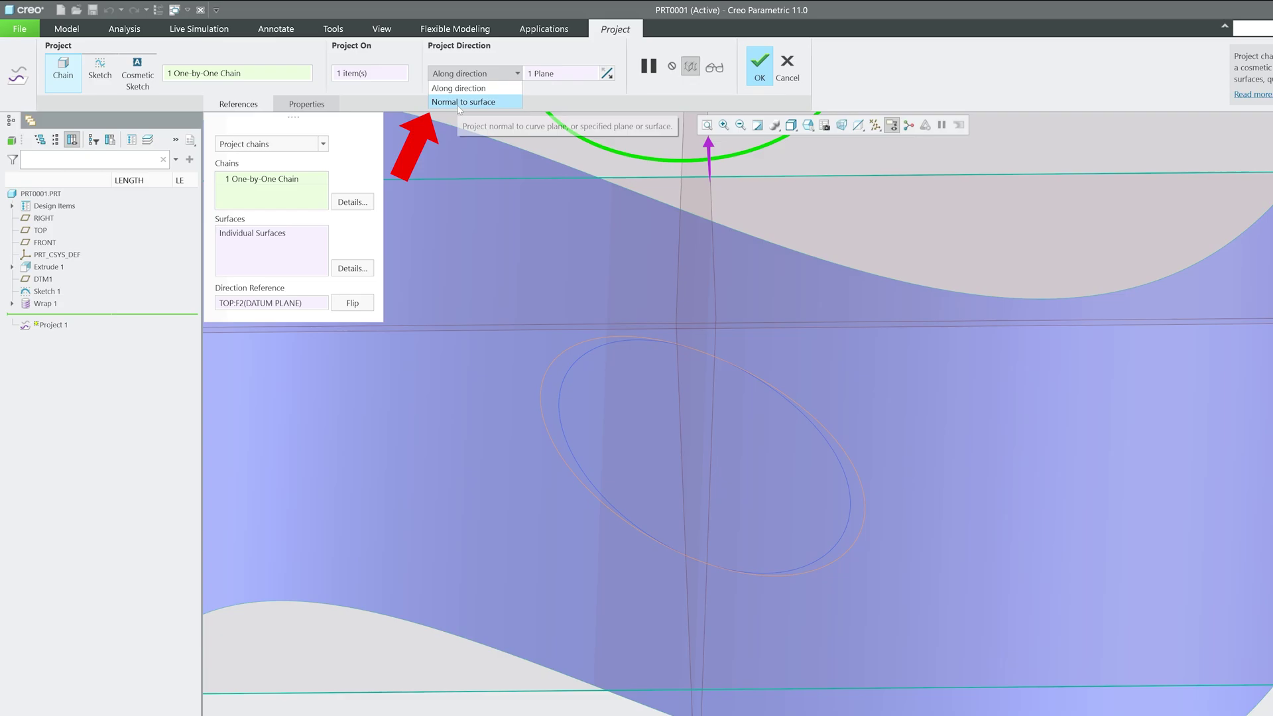
click(450, 104)
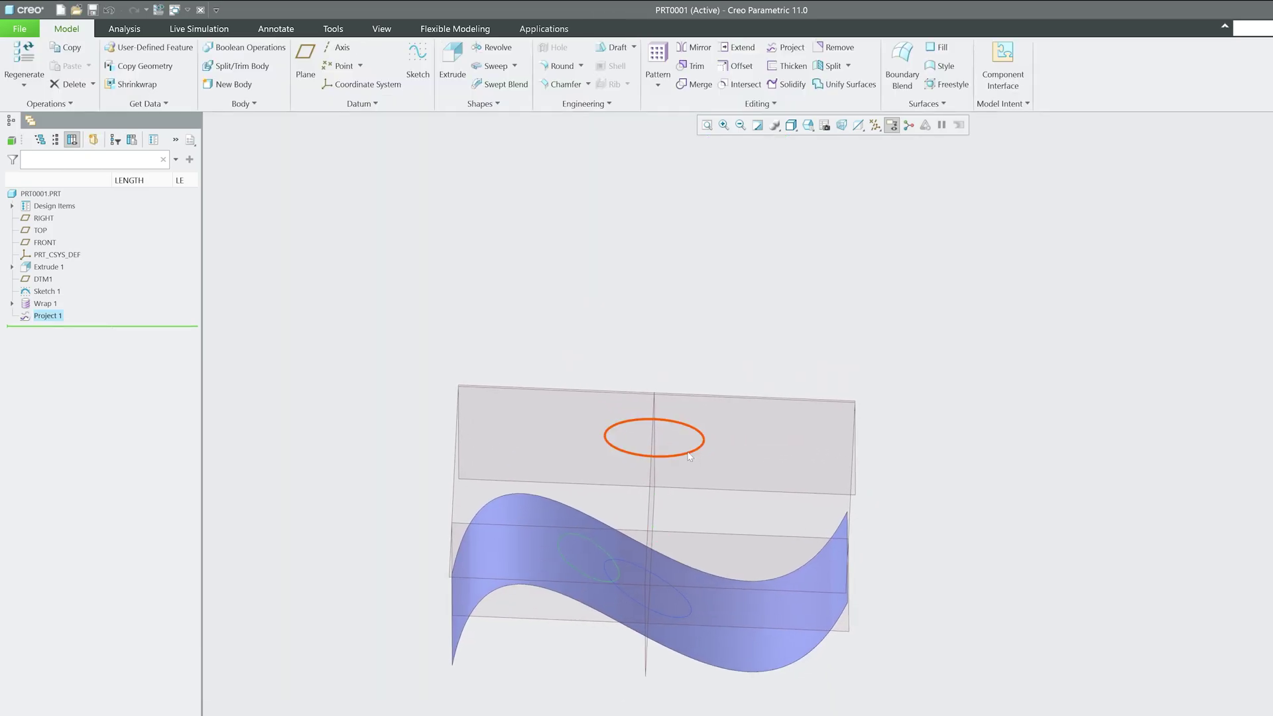
mouse_move(671, 484)
middle_down()
mouse_move(634, 591)
mouse_move(653, 568)
mouse_move(631, 562)
mouse_move(568, 586)
middle_up()
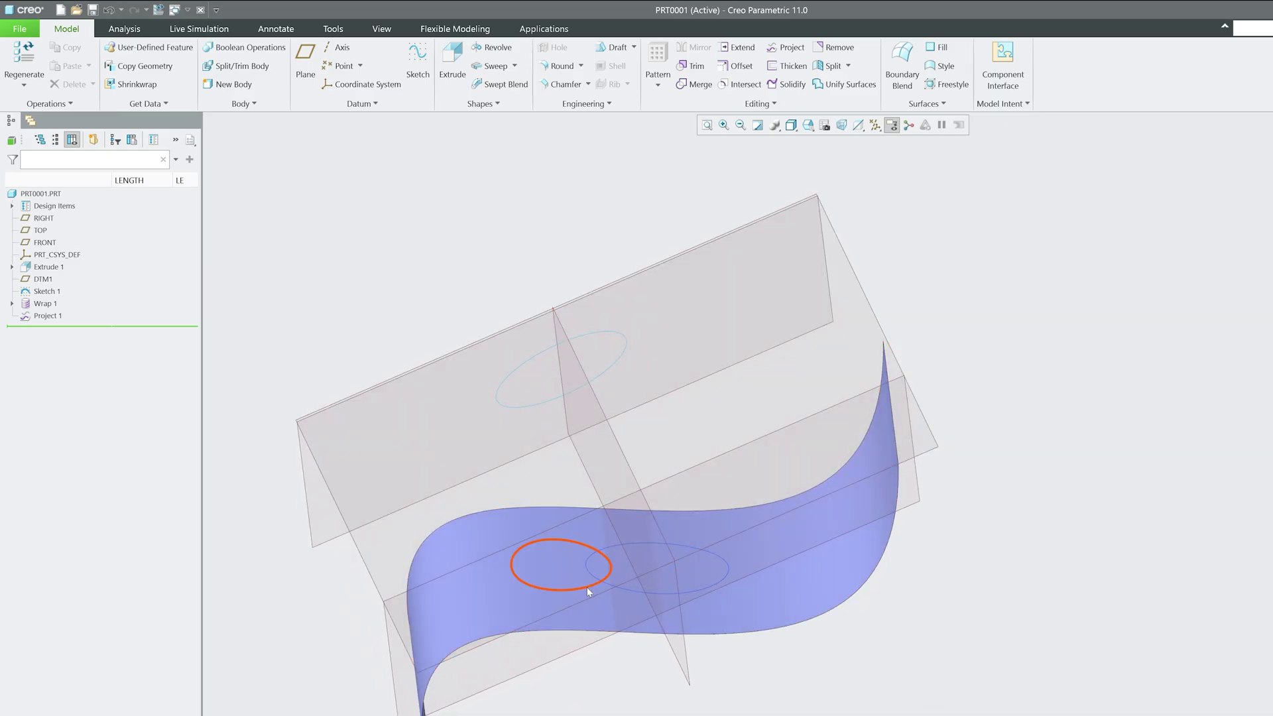
click(587, 587)
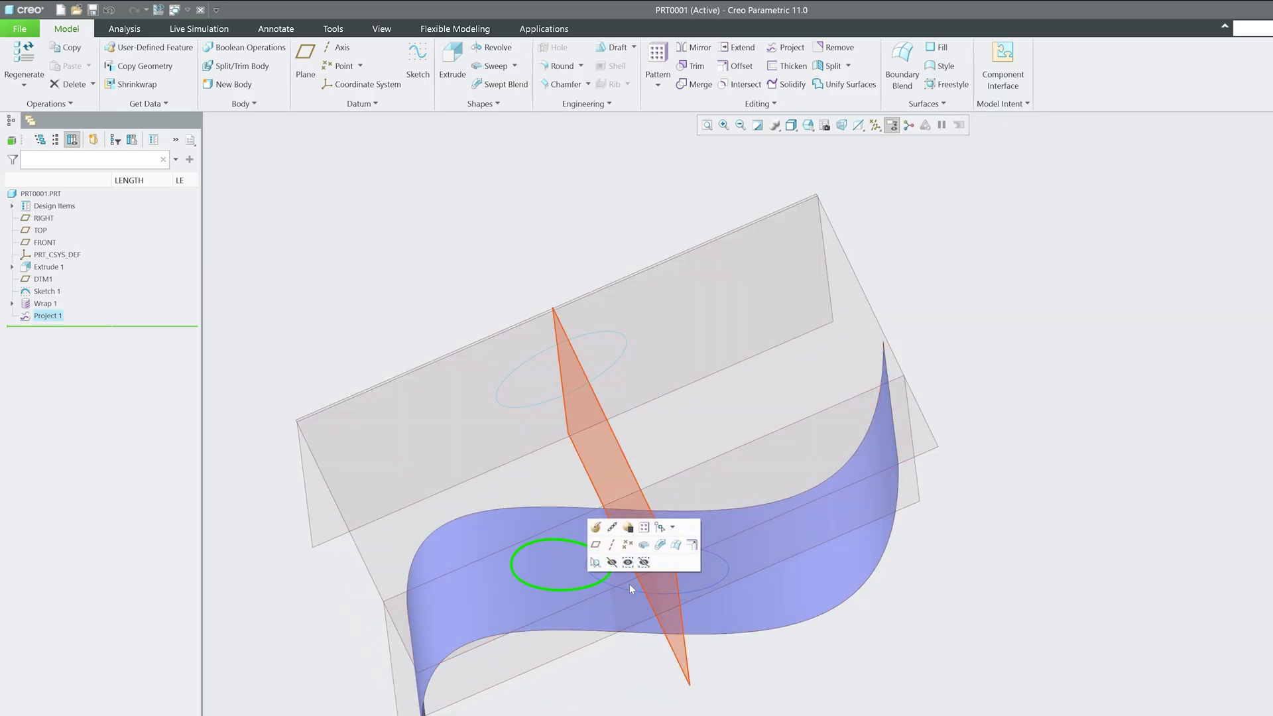
key(Escape)
Step: Delete Project 1 from the Model Tree and orbit to view the remaining wrapped curve
right_click(53, 321)
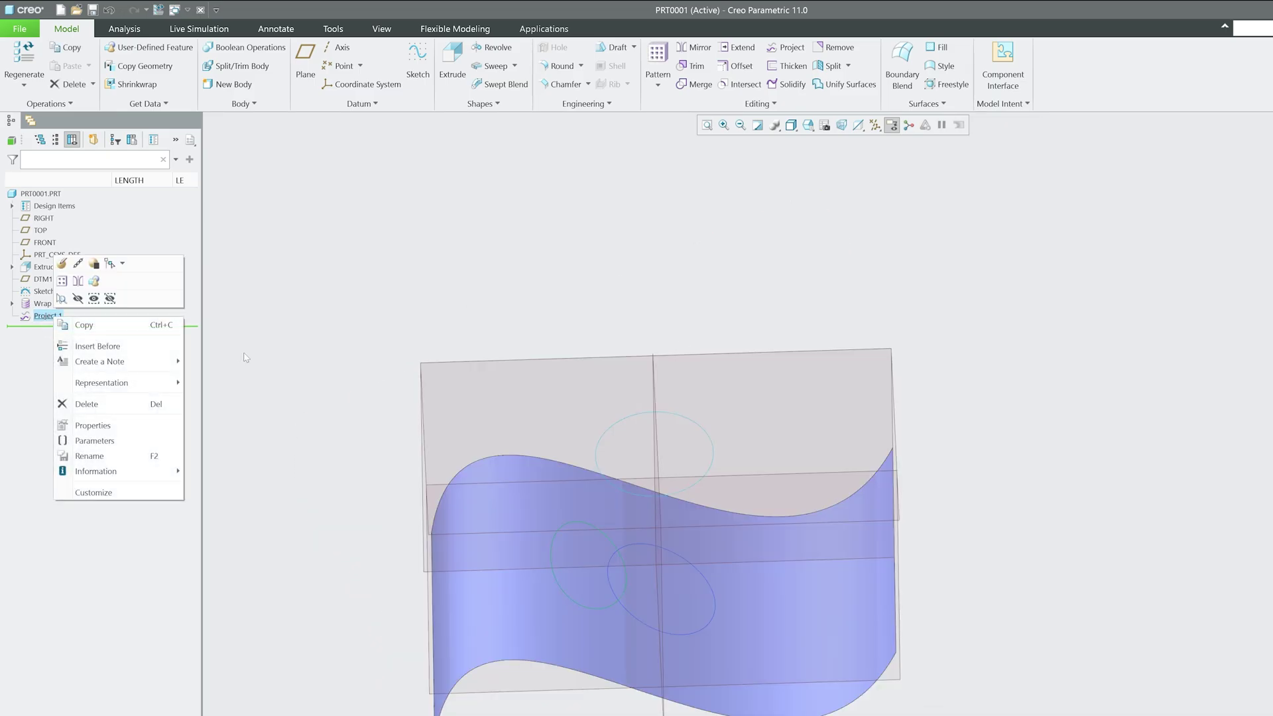
click(156, 404)
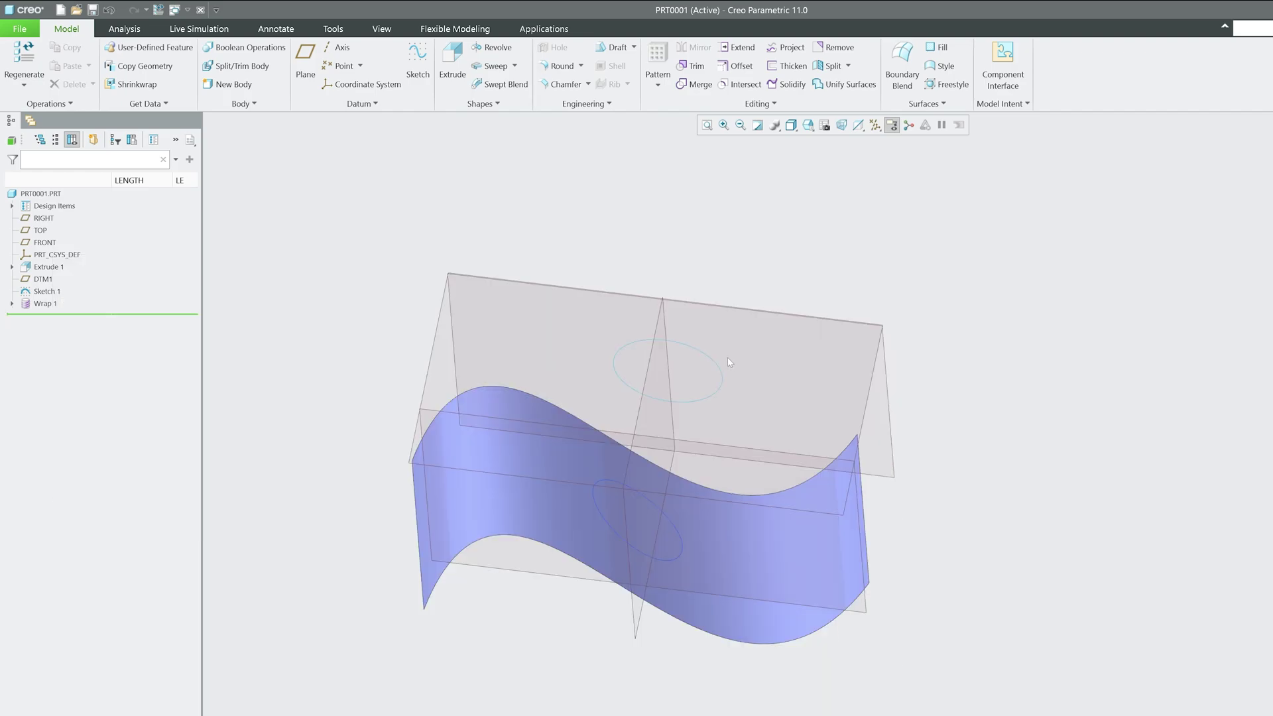
scroll(725, 363, up, 3)
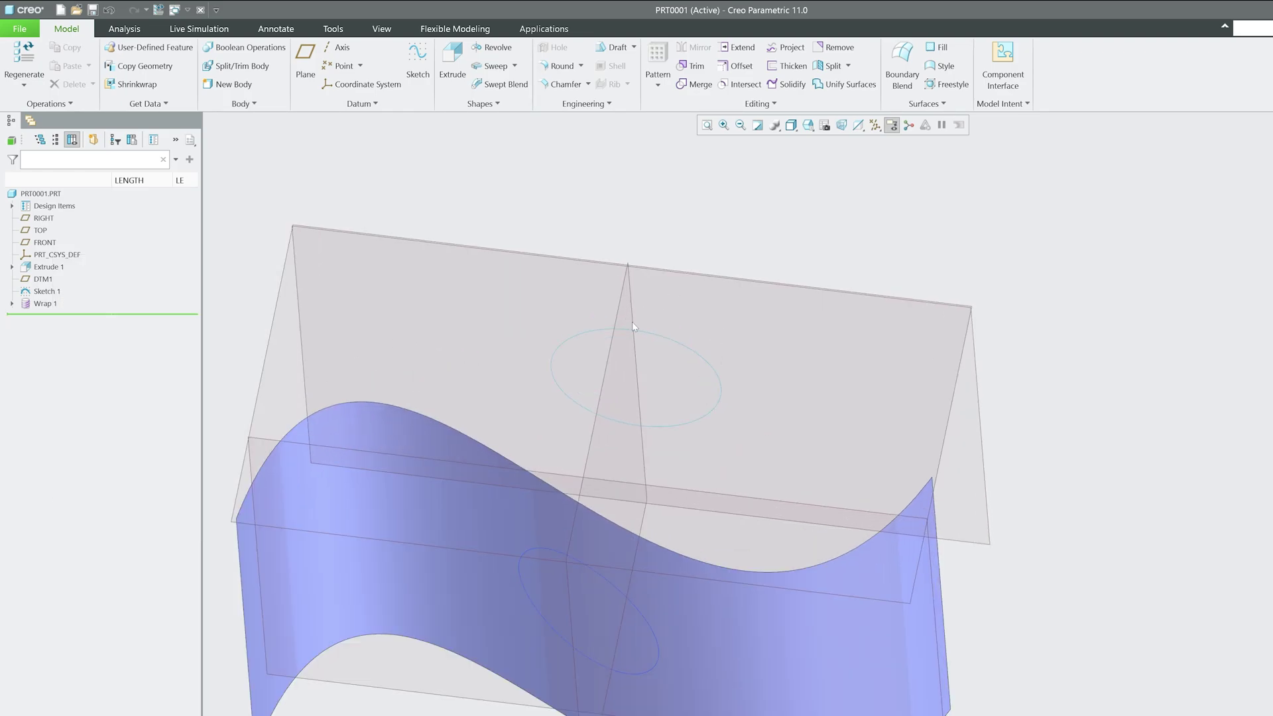
scroll(612, 570, down, 3)
scroll(597, 538, up, 3)
middle_drag(595, 526, 619, 513)
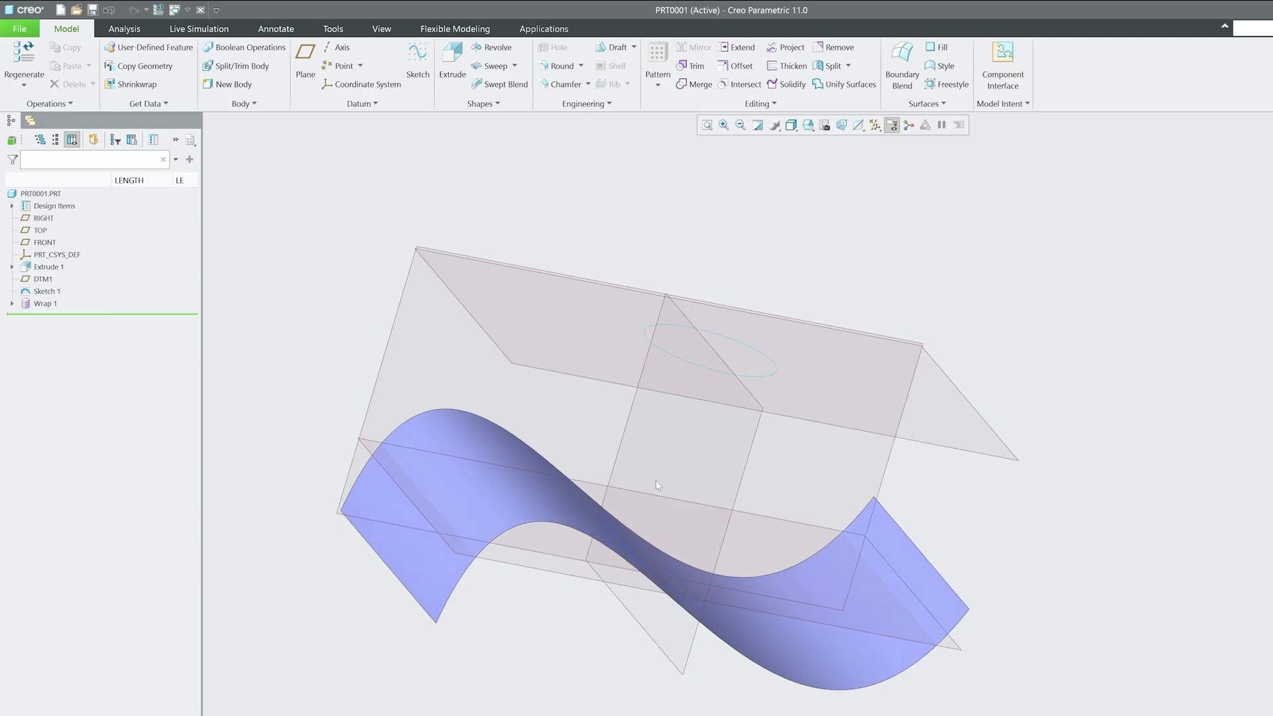